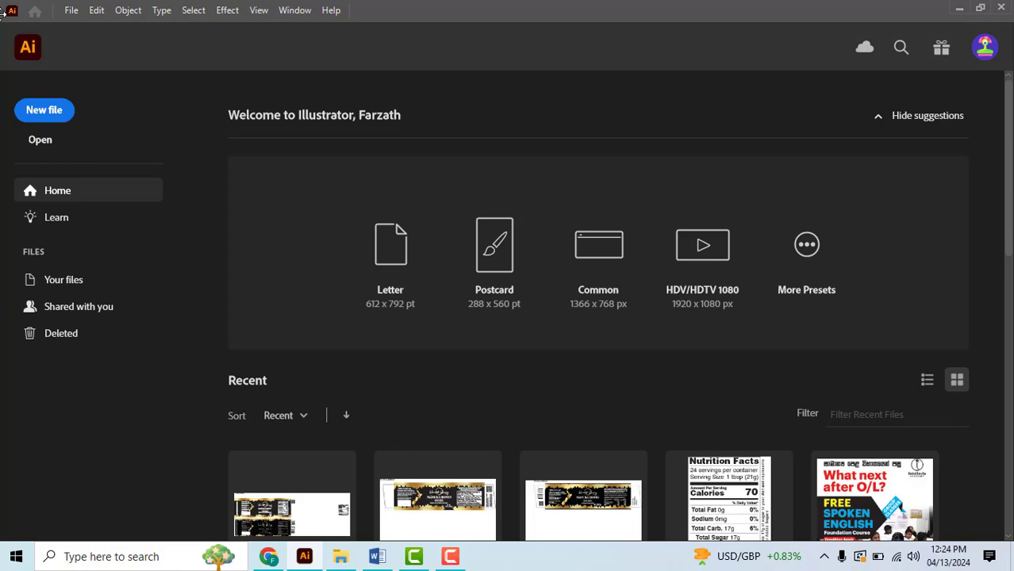
# Step: Create a new landscape A4 document, 297 x 210 mm, in CMYK with a 3 mm bleed on all sides
pyautogui.click(75, 13)
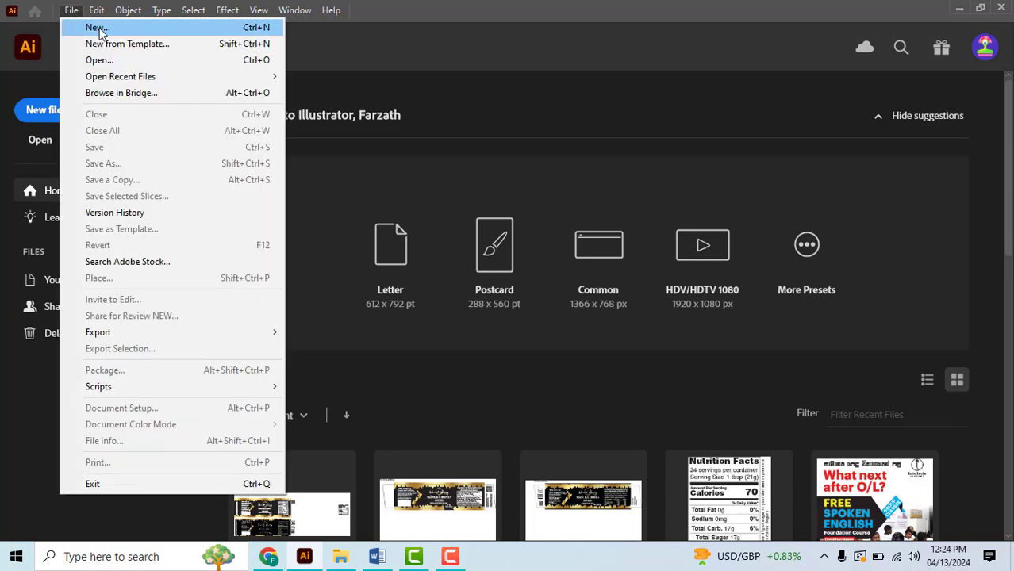
pyautogui.click(91, 29)
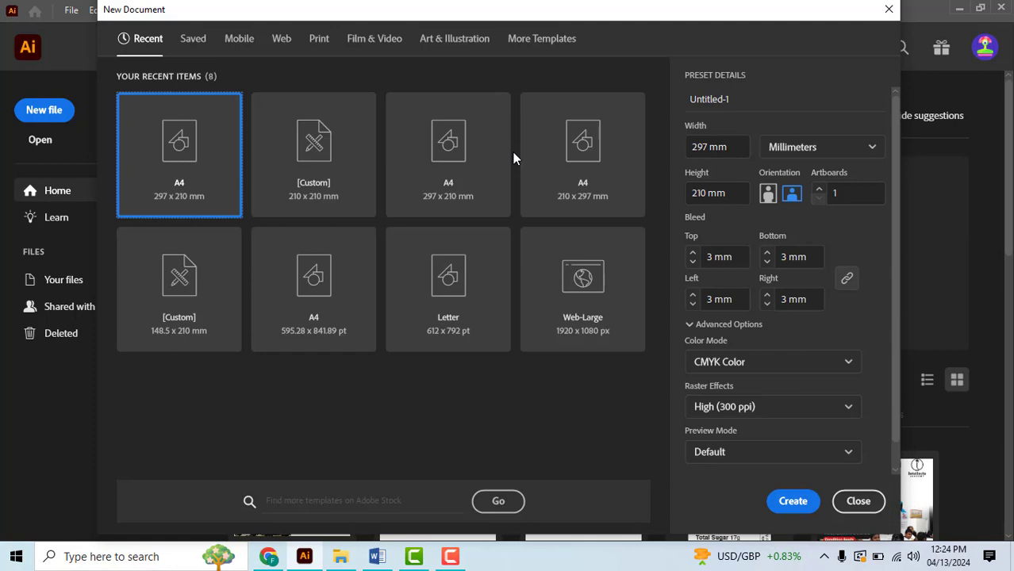
pyautogui.click(464, 187)
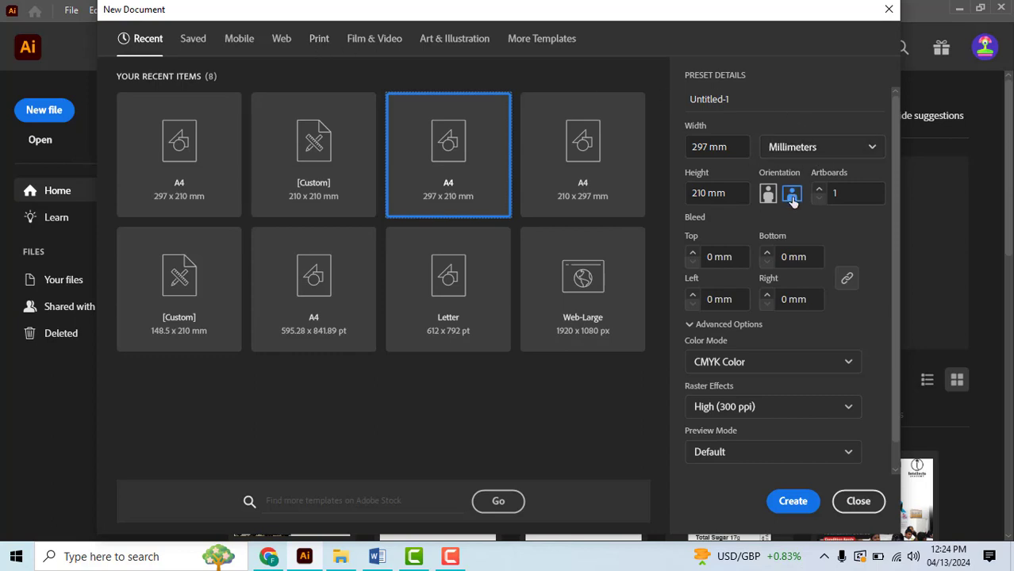
pyautogui.click(734, 257)
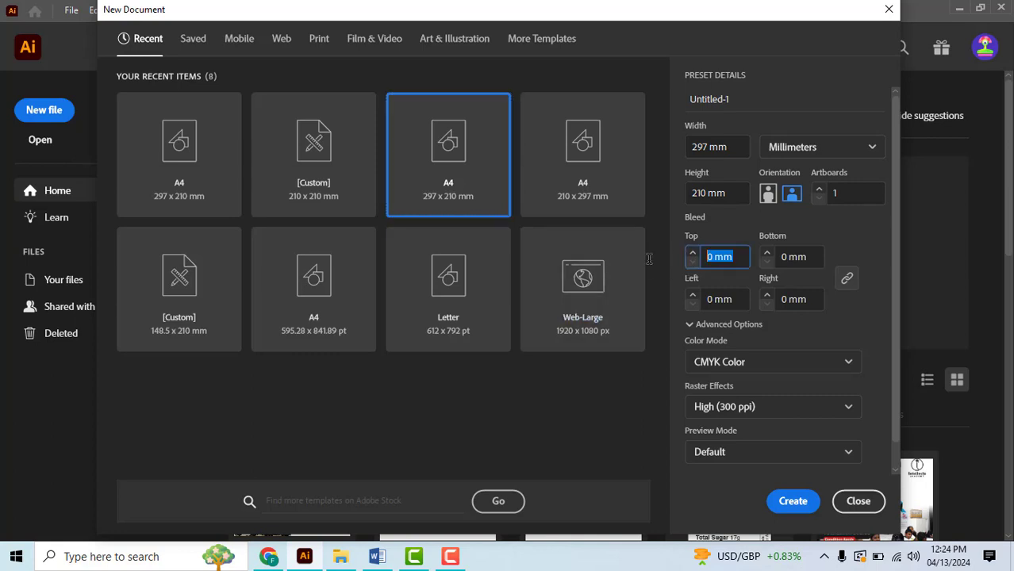
pyautogui.write('3mm')
pyautogui.press('Tab')
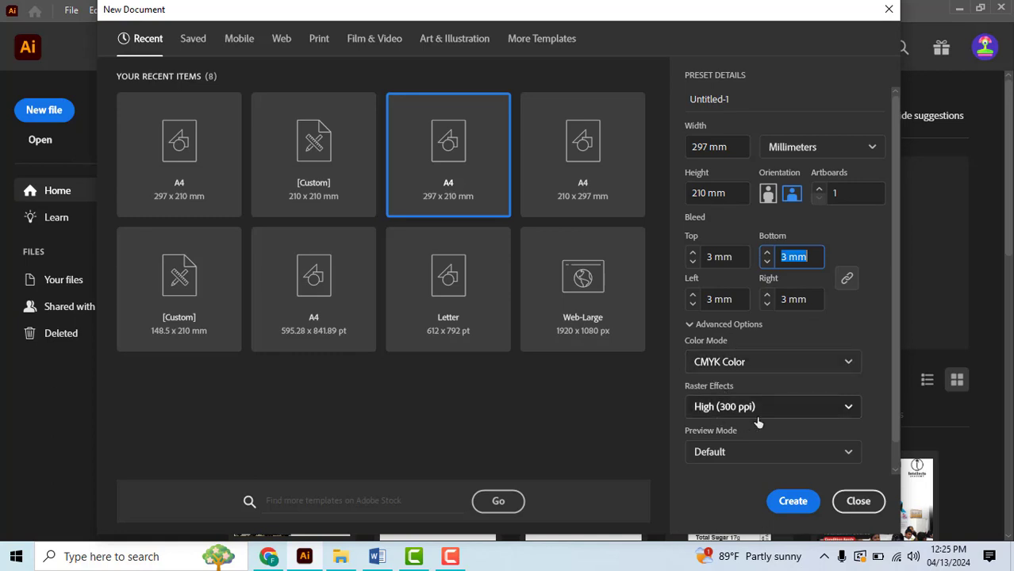
pyautogui.click(791, 501)
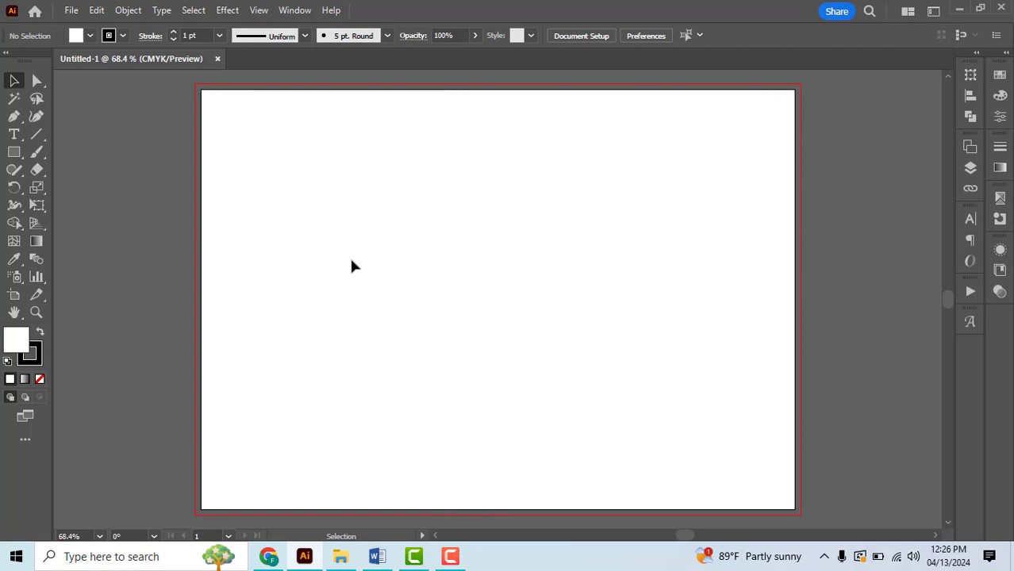
pyautogui.keyDown('alt'); pyautogui.scroll(-3, 396, 220); pyautogui.keyUp('alt')
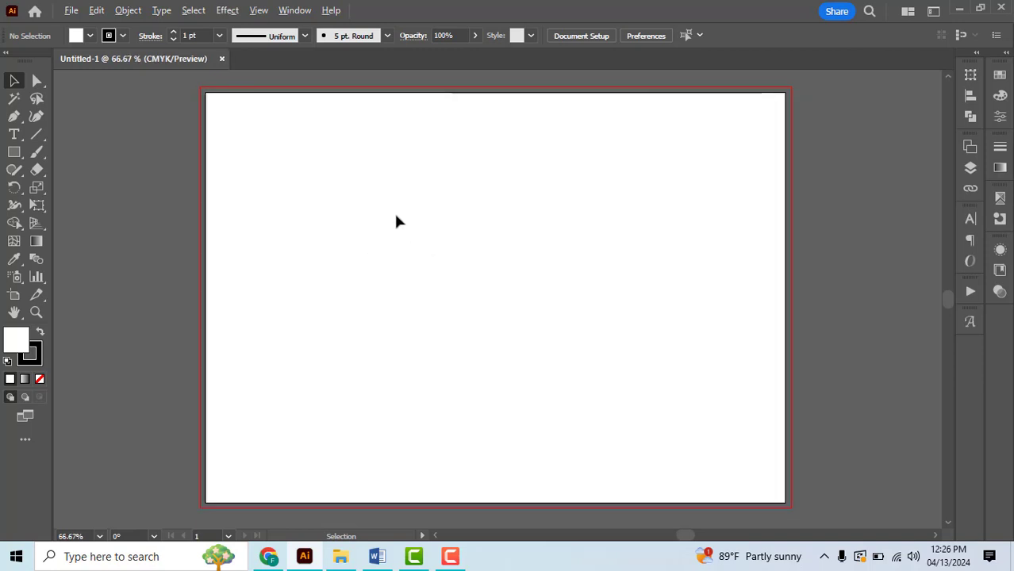
pyautogui.moveTo(452, 245); pyautogui.dragTo(462, 223)
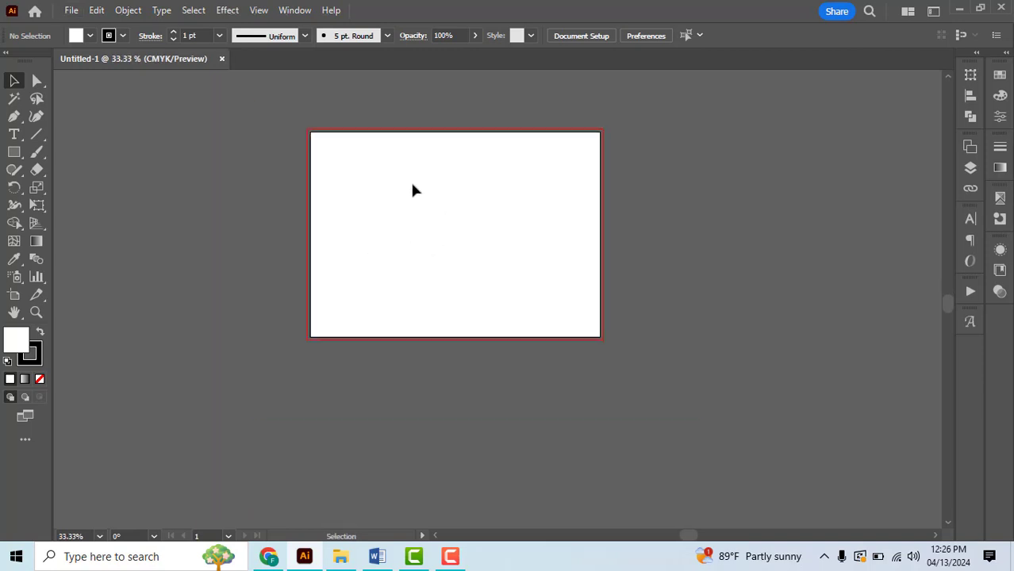
pyautogui.keyDown('alt'); pyautogui.scroll(1, 410, 187); pyautogui.keyUp('alt')
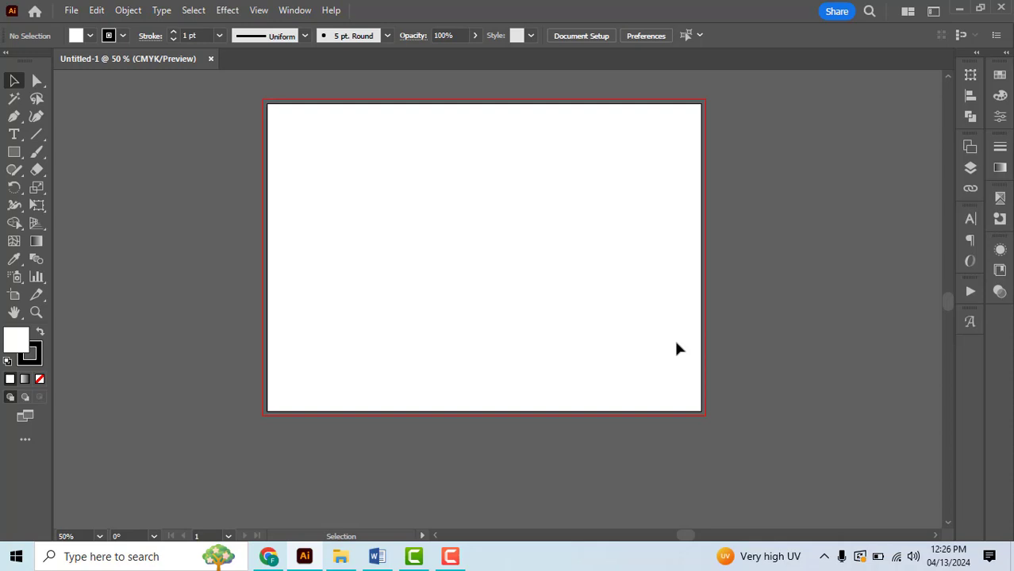
# Step: Switch to Calculator and divide the 297 mm page width by 3 to get the panel width
pyautogui.press('super+r')
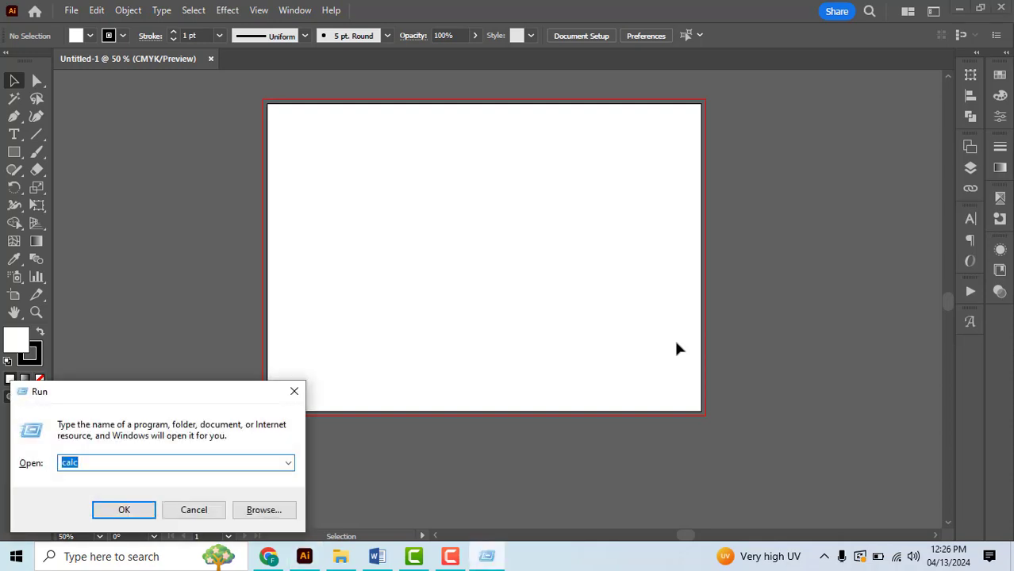
pyautogui.press('Return')
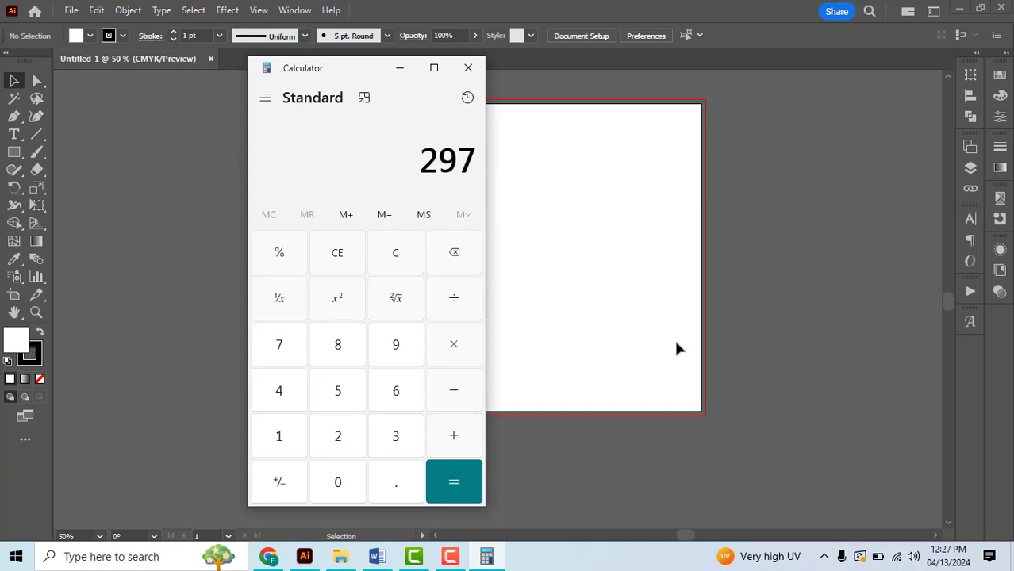
pyautogui.press('/')
pyautogui.write('3')
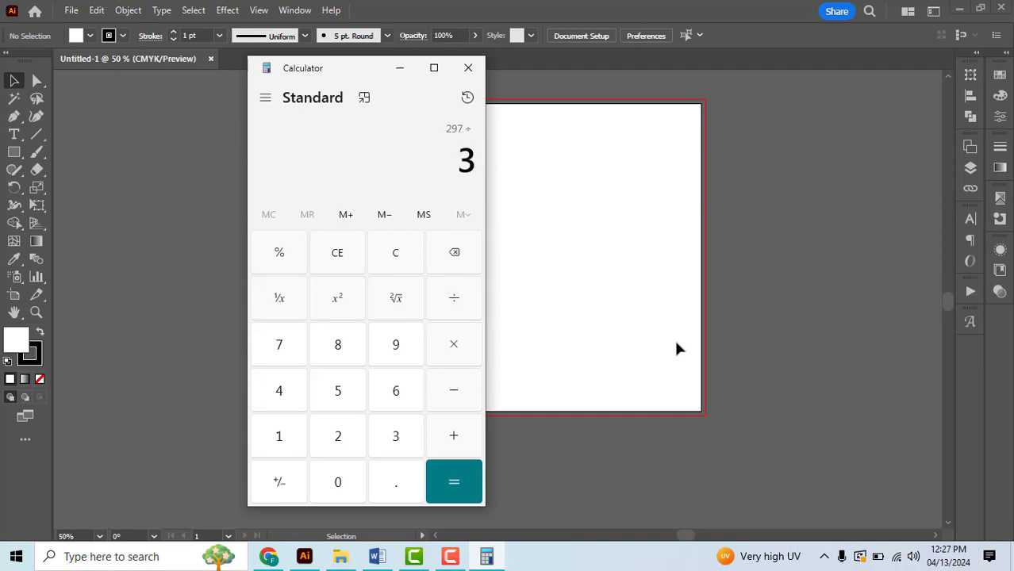
pyautogui.press('/')
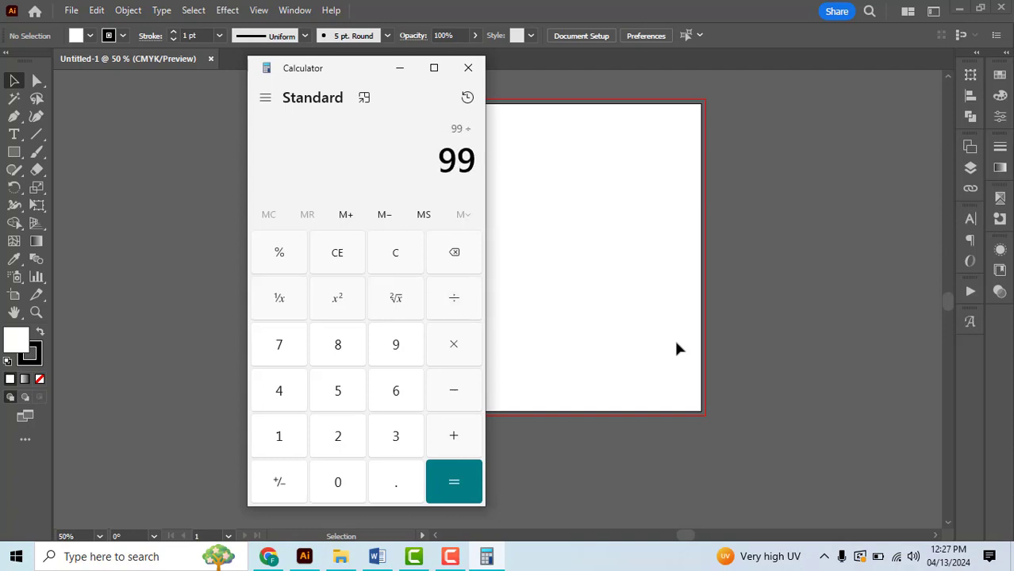
pyautogui.click(402, 68)
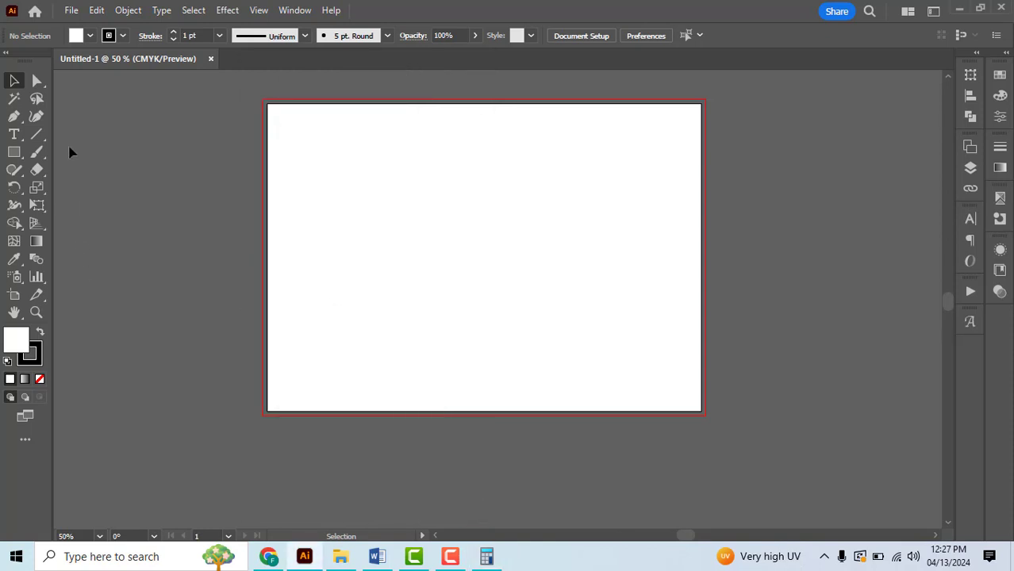
# Step: Show the rulers and place a vertical guide about 33 mm in from the artboard's left edge
pyautogui.press('a')
pyautogui.hotkey('ctrl', 'r')
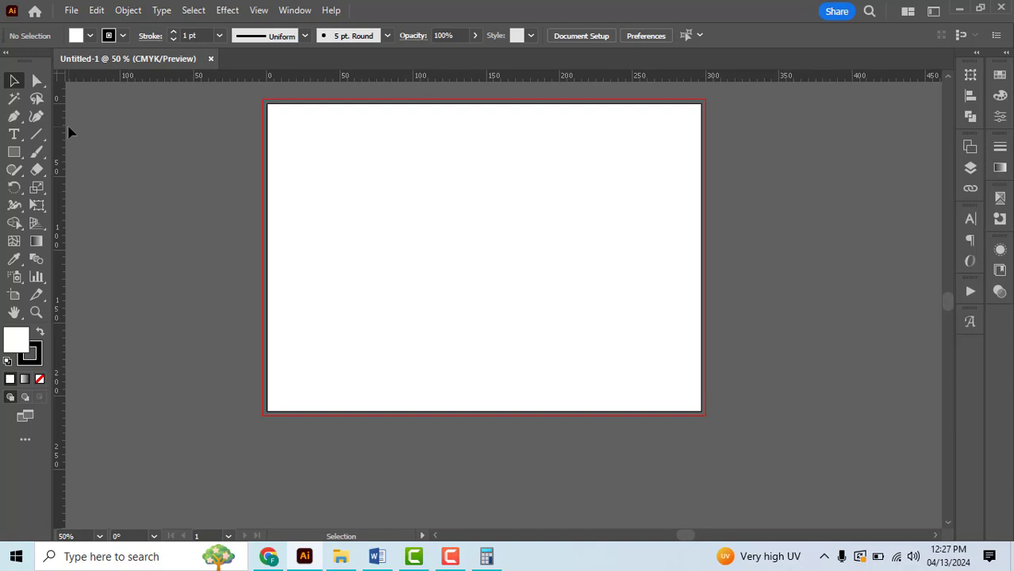
pyautogui.moveTo(61, 158); pyautogui.dragTo(315, 194)
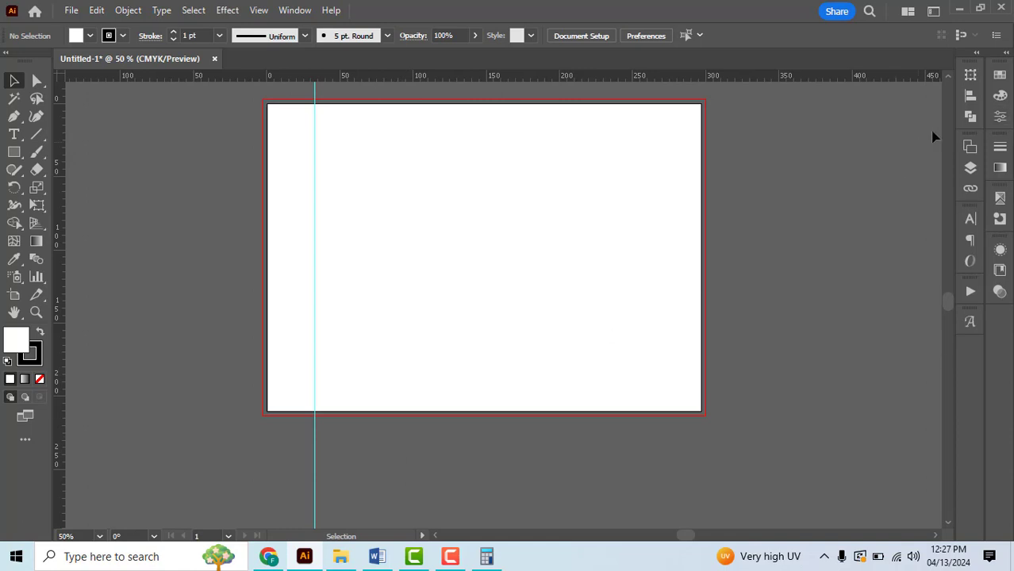
# Step: Unlock the guides and set the vertical guide's X position to 99 mm
pyautogui.click(969, 74)
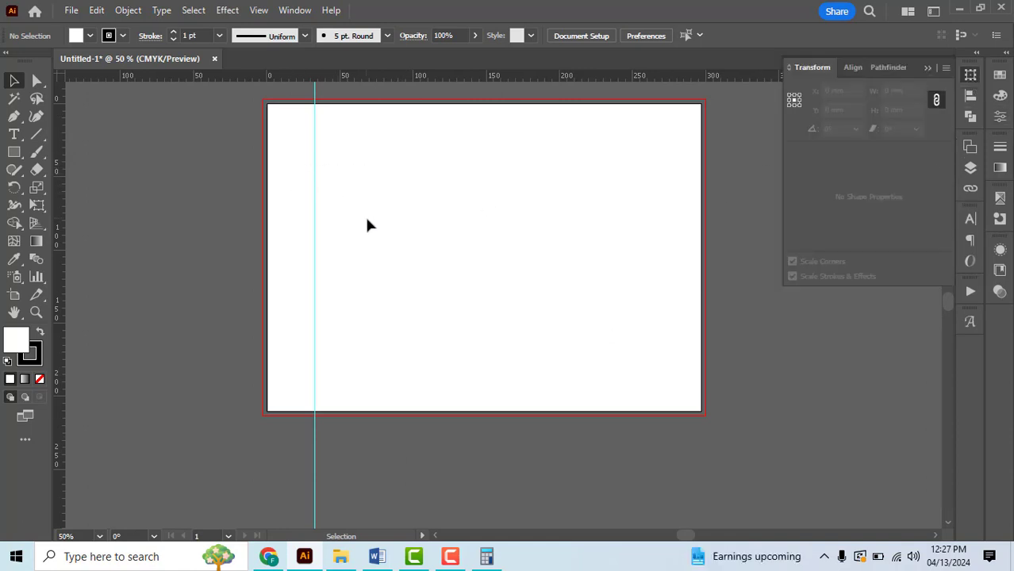
pyautogui.press('ctrl')
pyautogui.hotkey('ctrl', 'alt')
pyautogui.moveTo(315, 230); pyautogui.dragTo(331, 252)
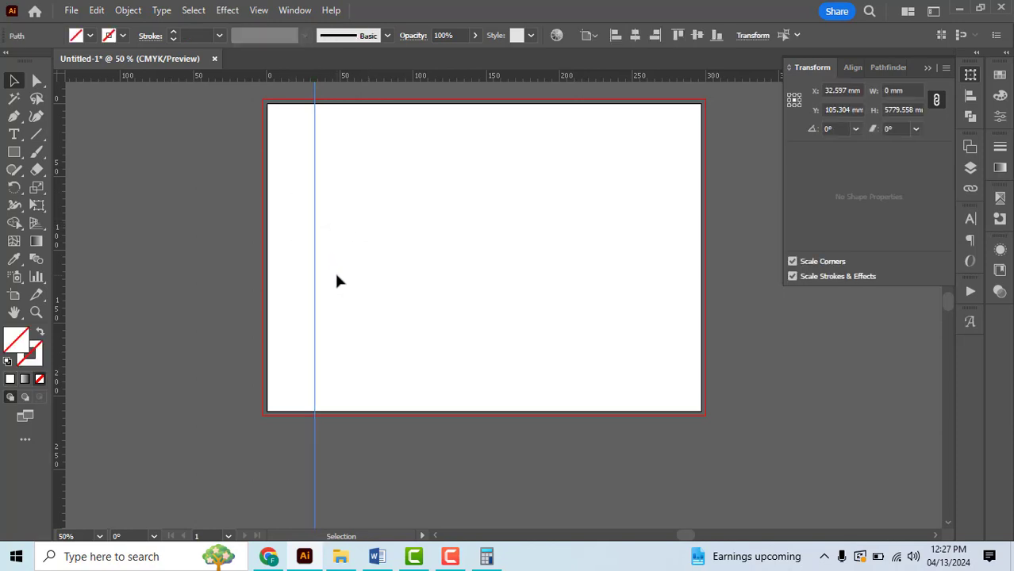
pyautogui.click(969, 74)
pyautogui.click(969, 75)
pyautogui.click(857, 91)
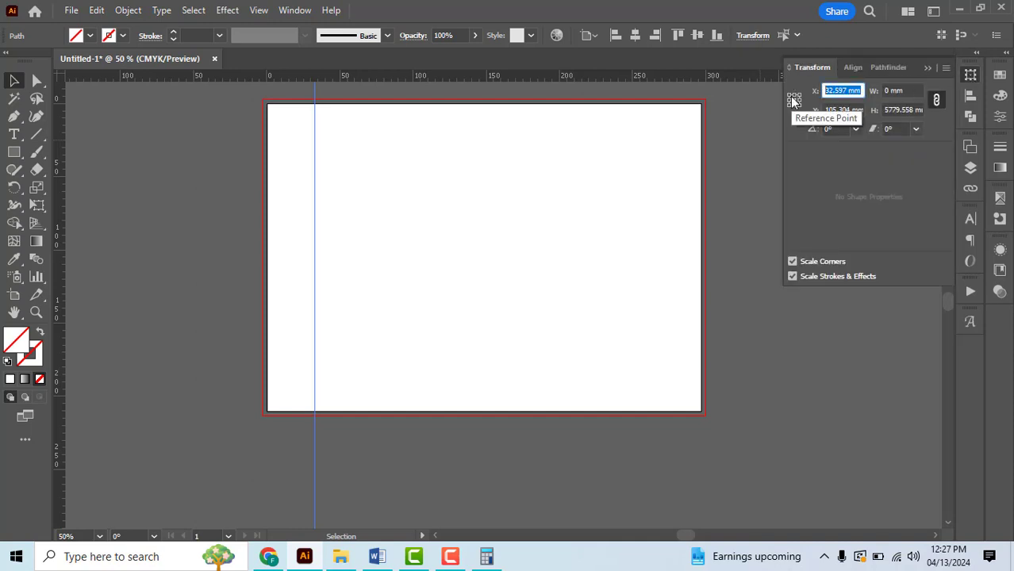
pyautogui.write('99')
pyautogui.press('Tab')
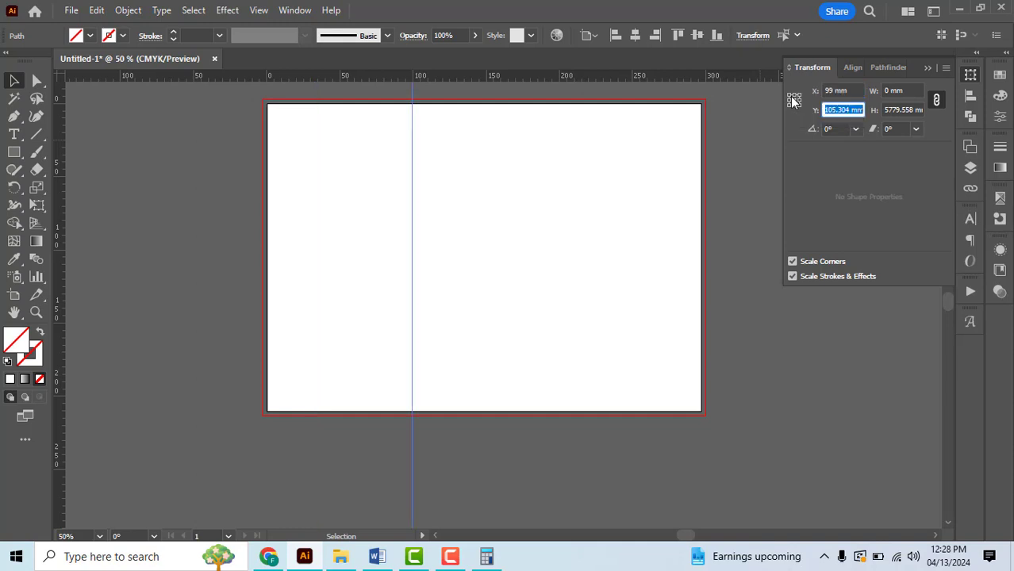
pyautogui.click(927, 68)
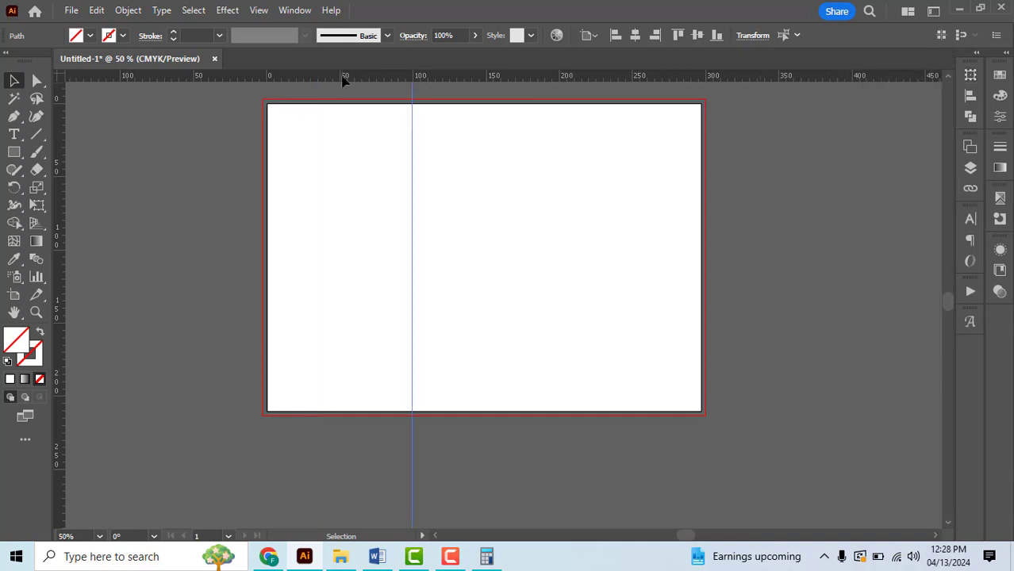
# Step: Add a second vertical guide at about 186 mm and select it to show its transform values
pyautogui.doubleClick(538, 78)
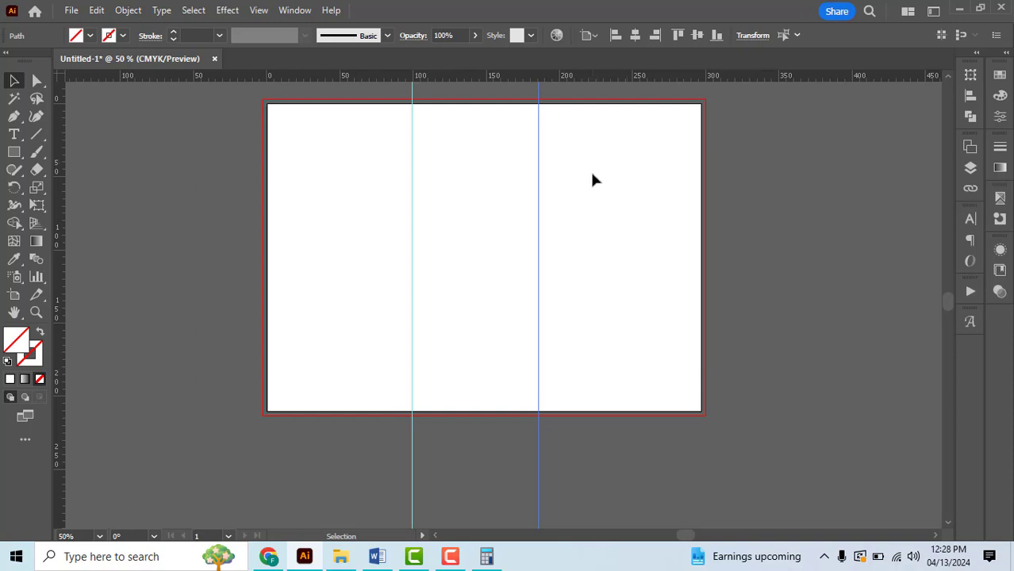
pyautogui.moveTo(509, 163); pyautogui.dragTo(549, 194)
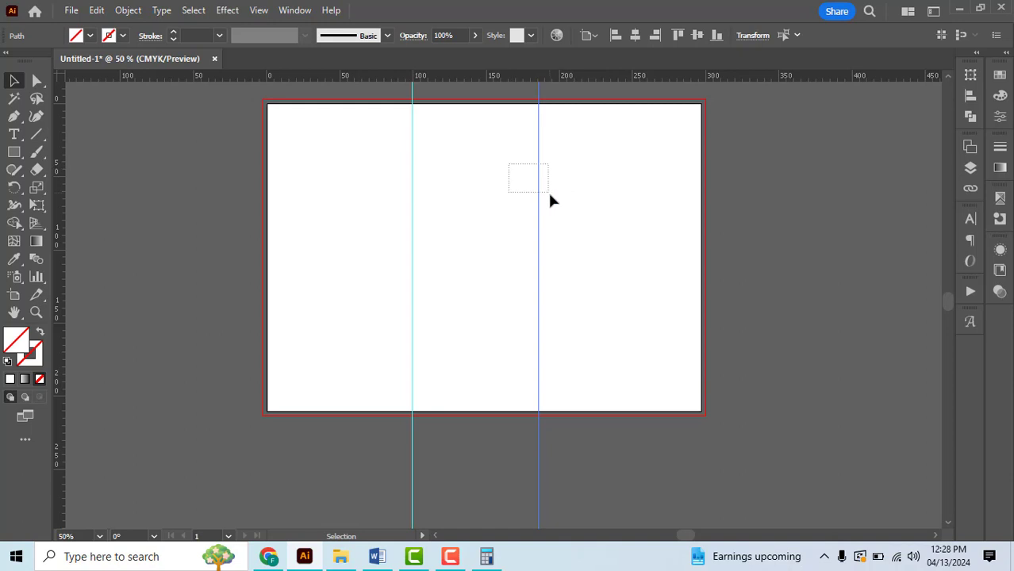
pyautogui.click(968, 74)
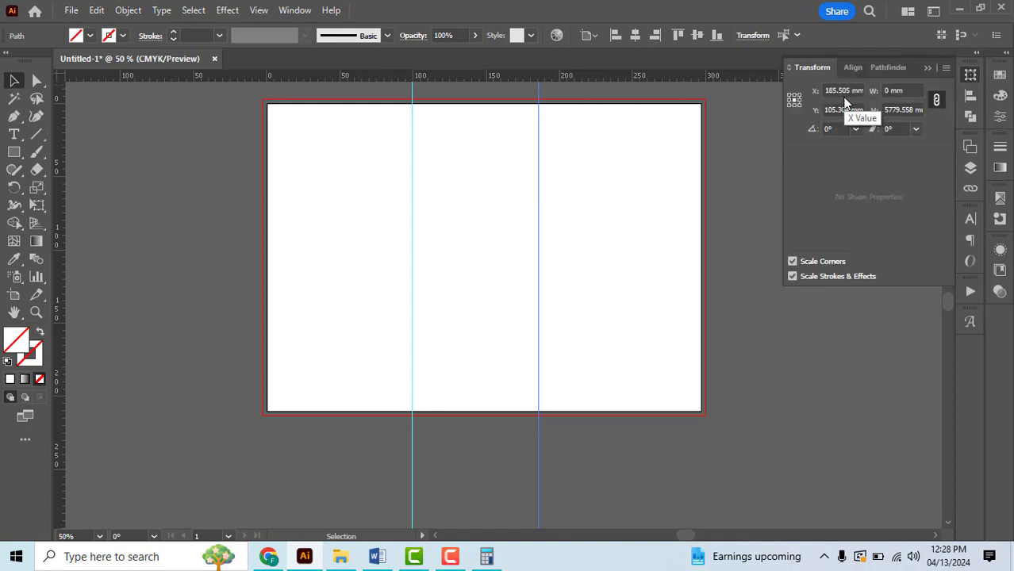
# Step: Switch to Calculator and multiply the 99 mm panel width by 2
pyautogui.click(486, 556)
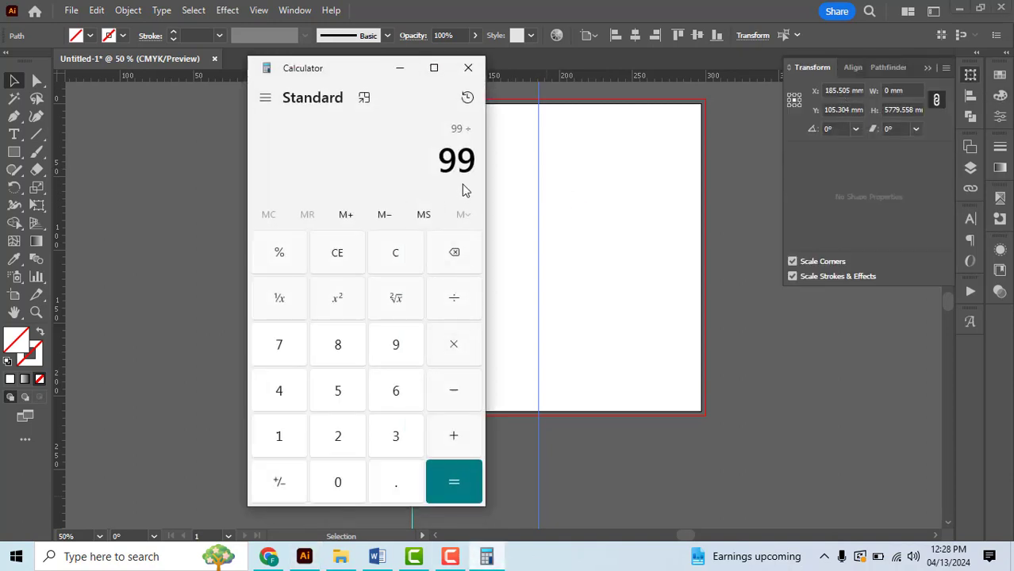
pyautogui.write('2')
pyautogui.press('Return')
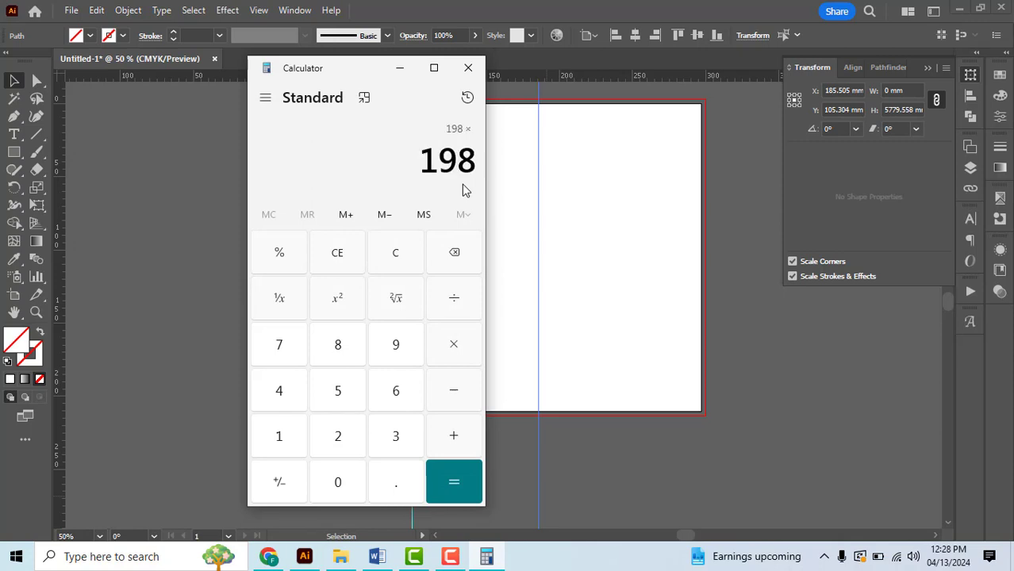
pyautogui.click(400, 68)
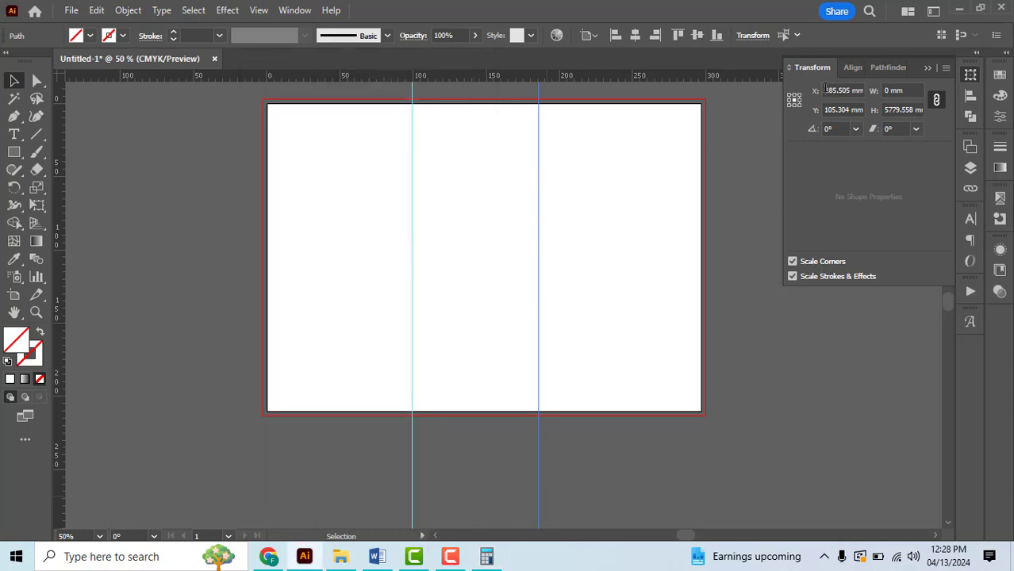
# Step: Set the second vertical guide's X position to 198 mm
pyautogui.moveTo(825, 90); pyautogui.dragTo(864, 89)
pyautogui.write('198')
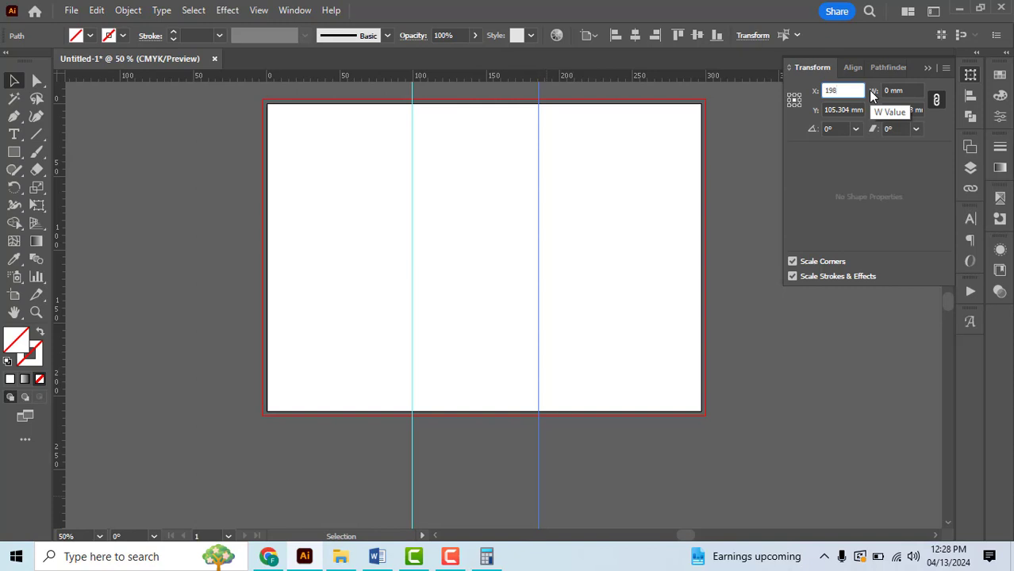
pyautogui.press('Return')
pyautogui.click(927, 68)
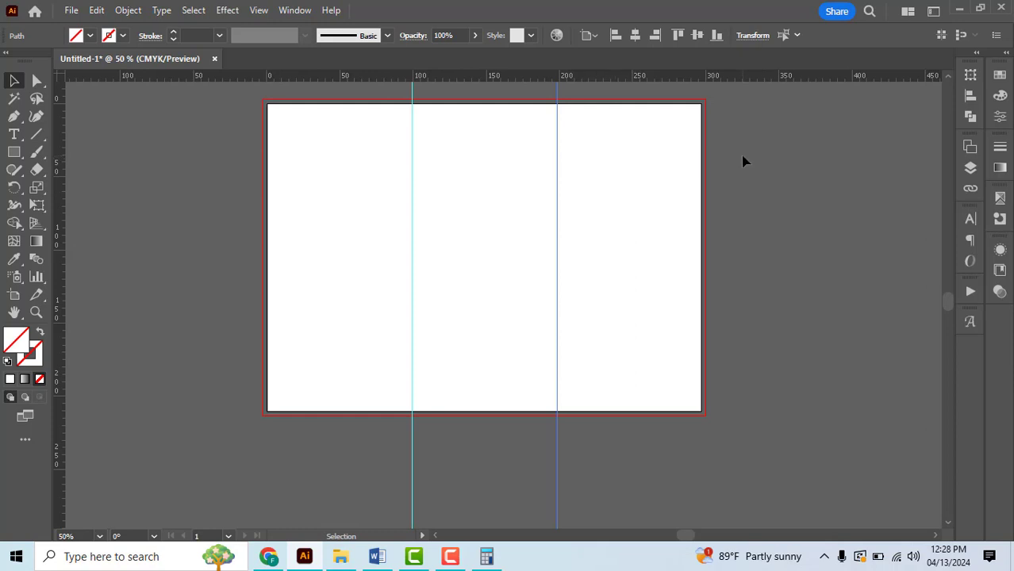
pyautogui.scroll(-1, 453, 211)
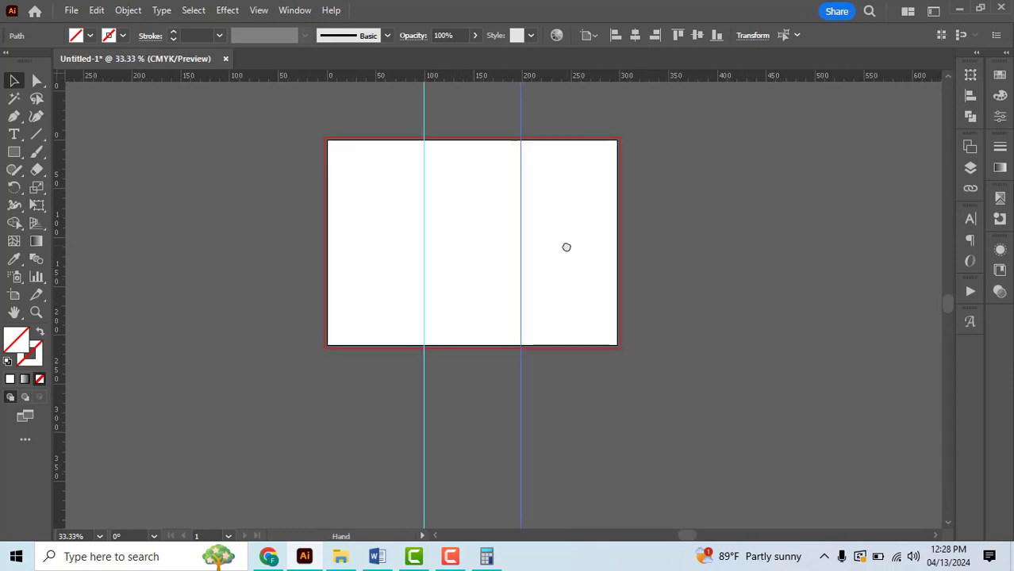
pyautogui.scroll(1, 467, 223)
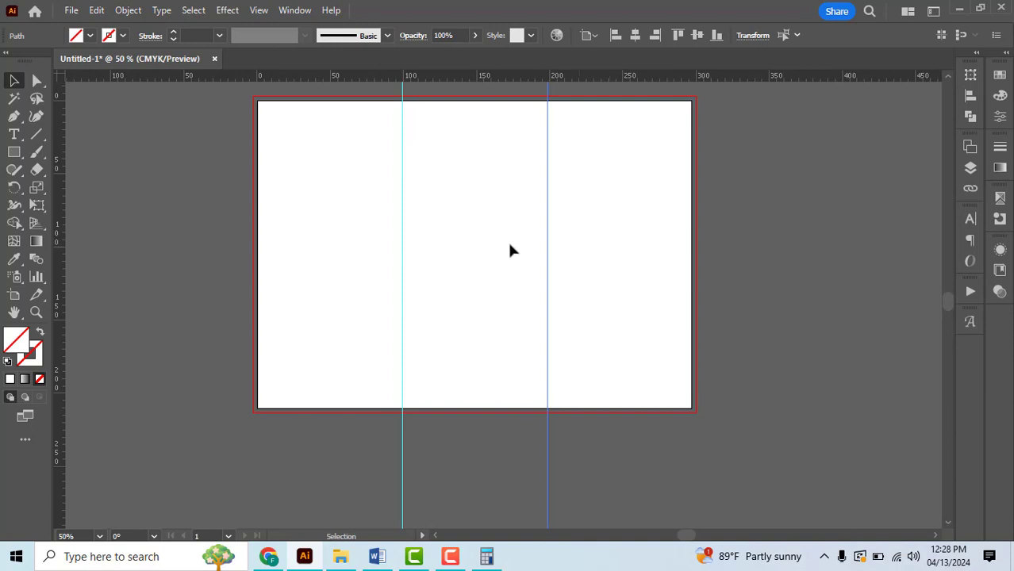
pyautogui.scroll(1, 462, 199)
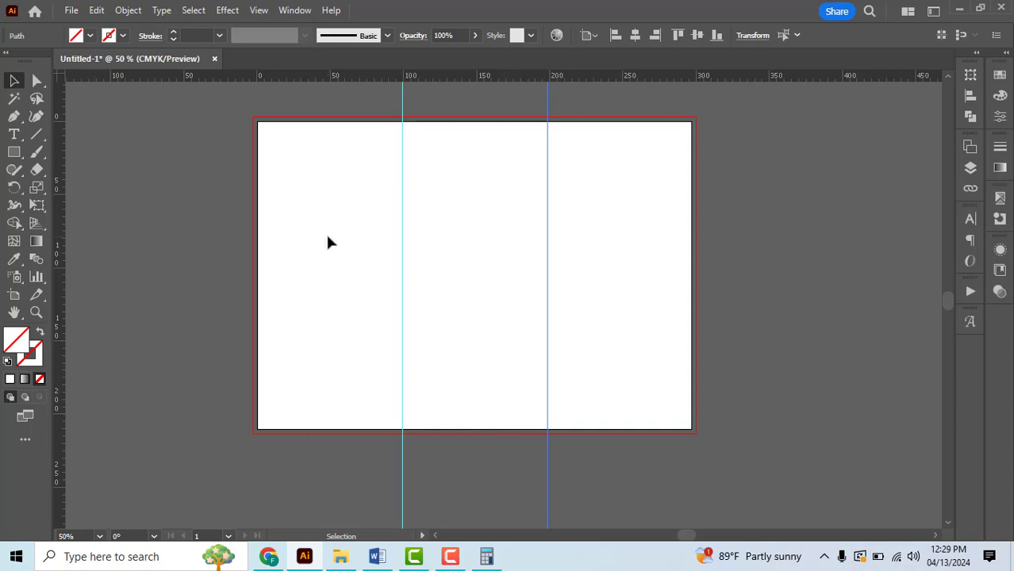
# Step: Draw a 99 x 210 mm rectangle with a black stroke over the first panel, from the page corner to the first vertical guide
pyautogui.click(12, 158)
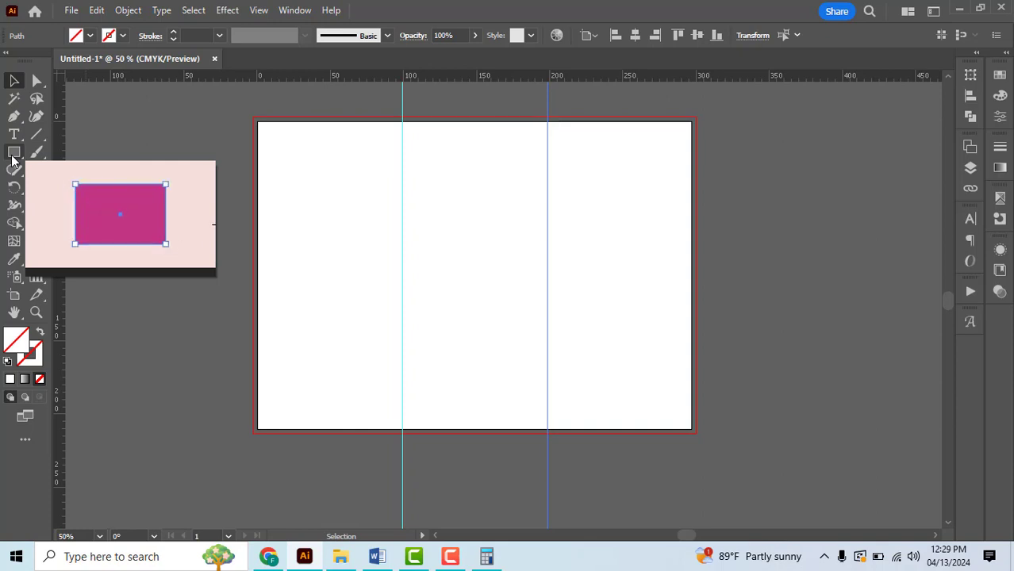
pyautogui.click(12, 158)
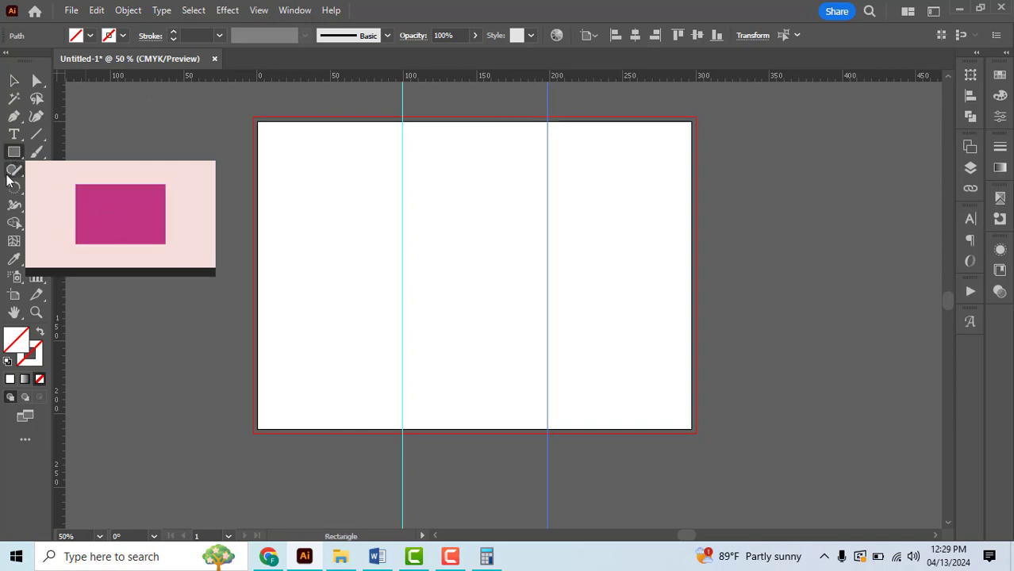
pyautogui.click(122, 36)
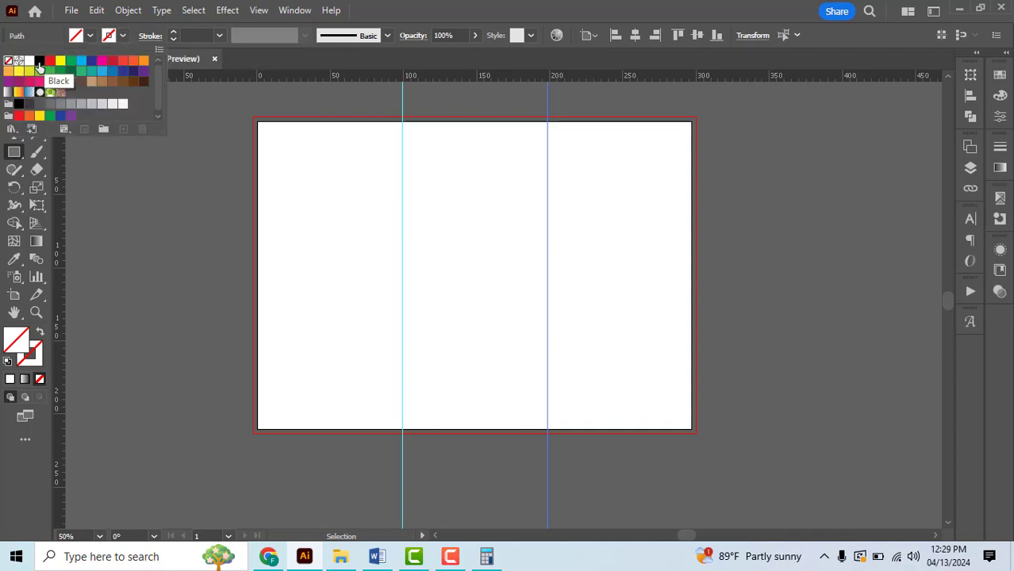
pyautogui.click(39, 64)
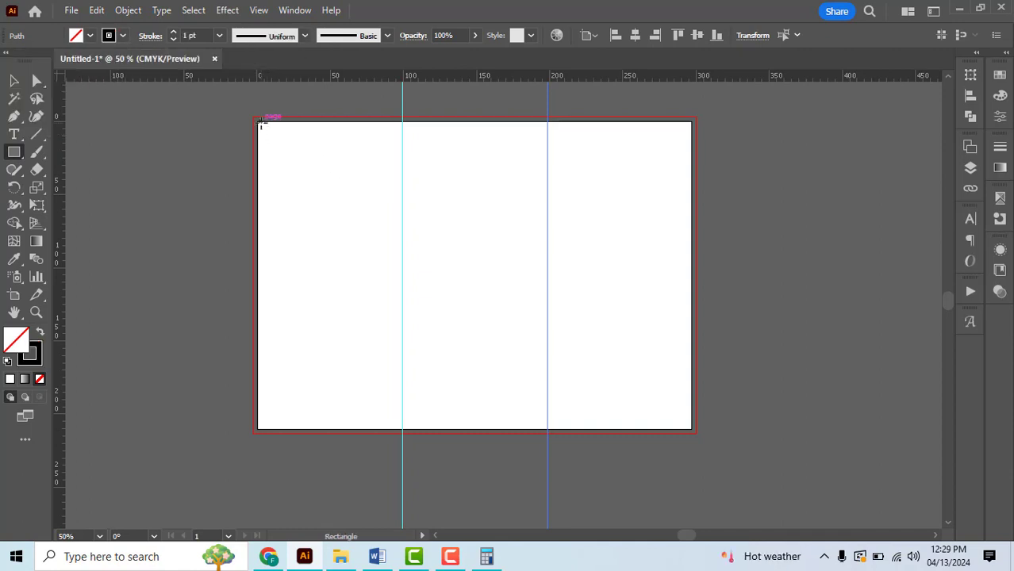
pyautogui.moveTo(259, 121); pyautogui.dragTo(400, 426)
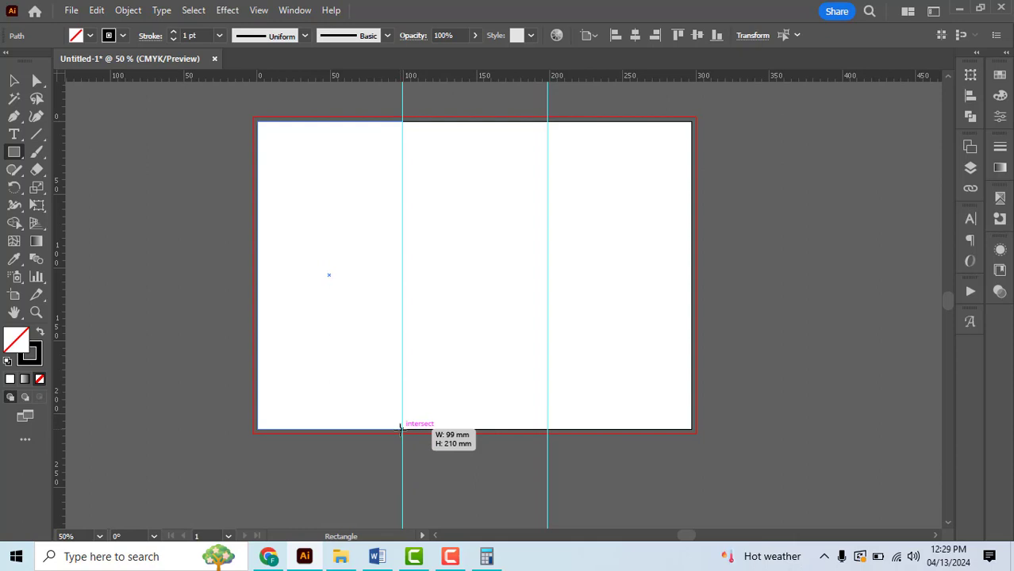
pyautogui.moveTo(401, 426); pyautogui.dragTo(401, 427)
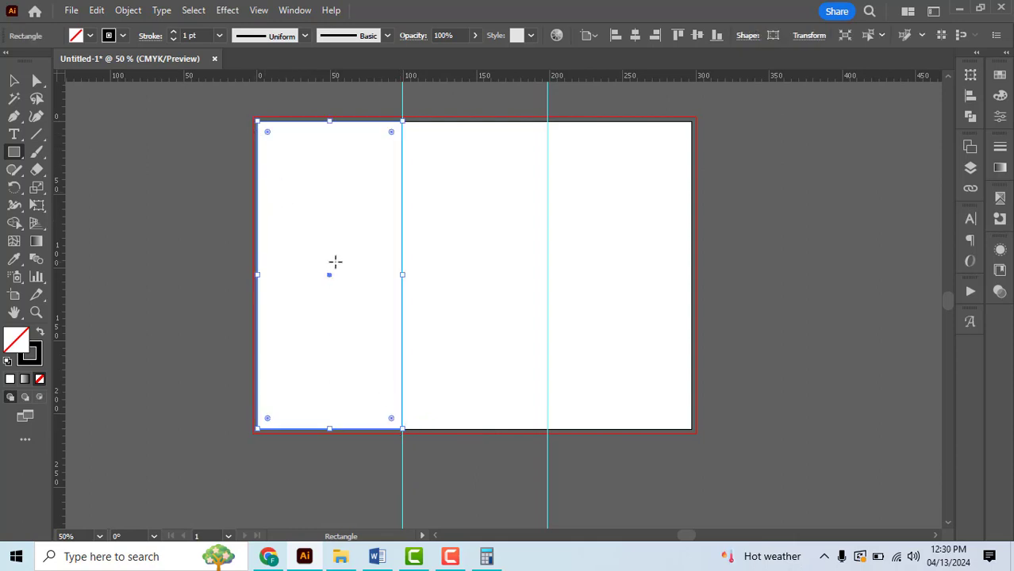
# Step: Copy the panel rectangle into the middle and third panels, aligning each copy with the vertical guides
pyautogui.scroll(1, 341, 189)
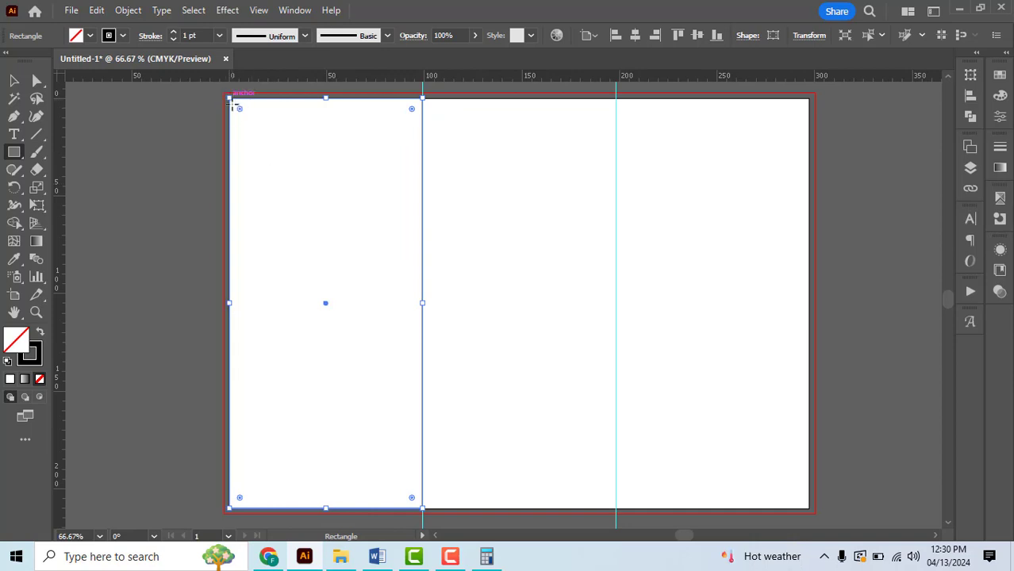
pyautogui.scroll(-1, 376, 403)
pyautogui.scroll(1, 406, 421)
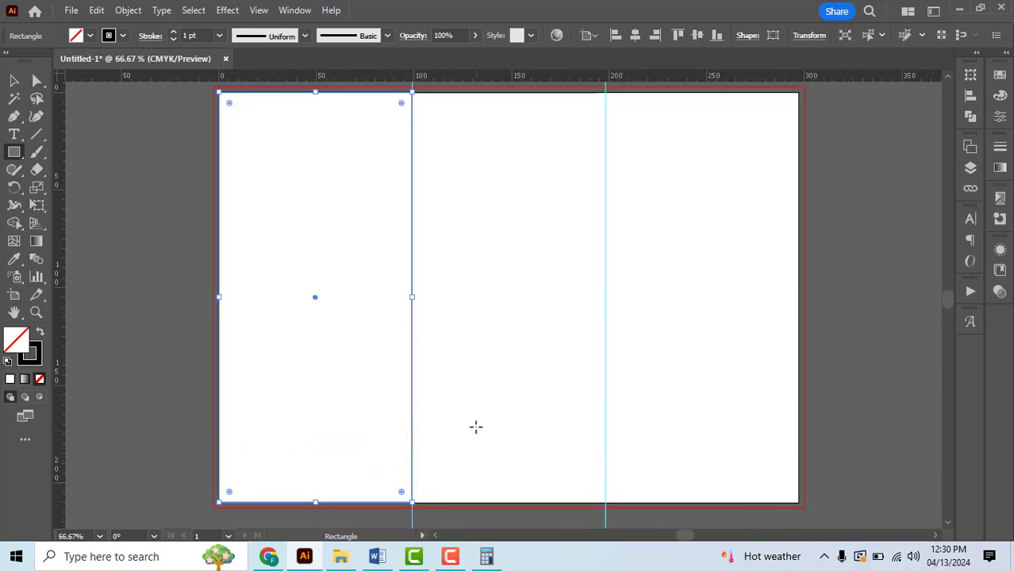
pyautogui.click(14, 80)
pyautogui.scroll(-1, 435, 240)
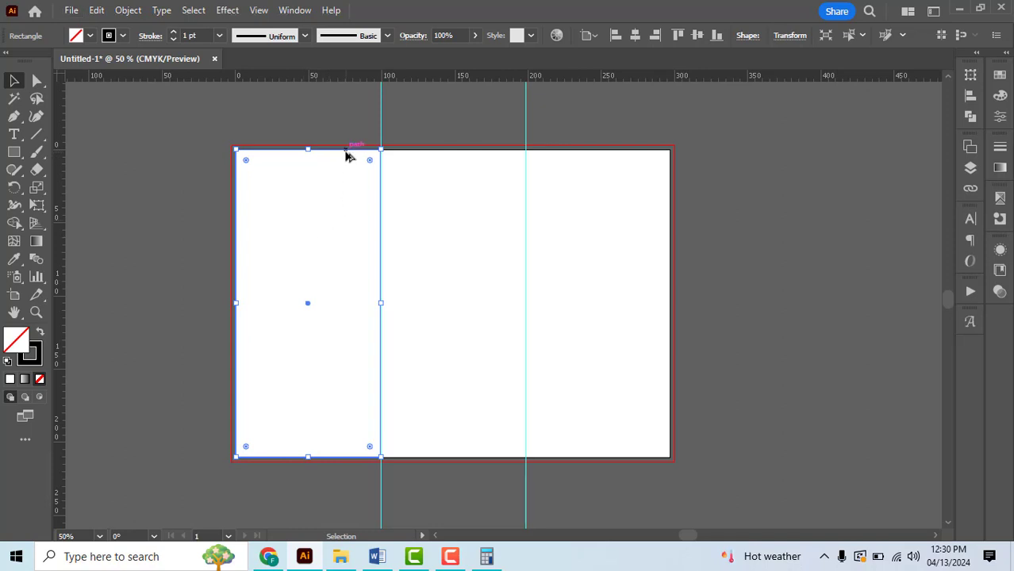
pyautogui.moveTo(346, 155); pyautogui.dragTo(493, 157)
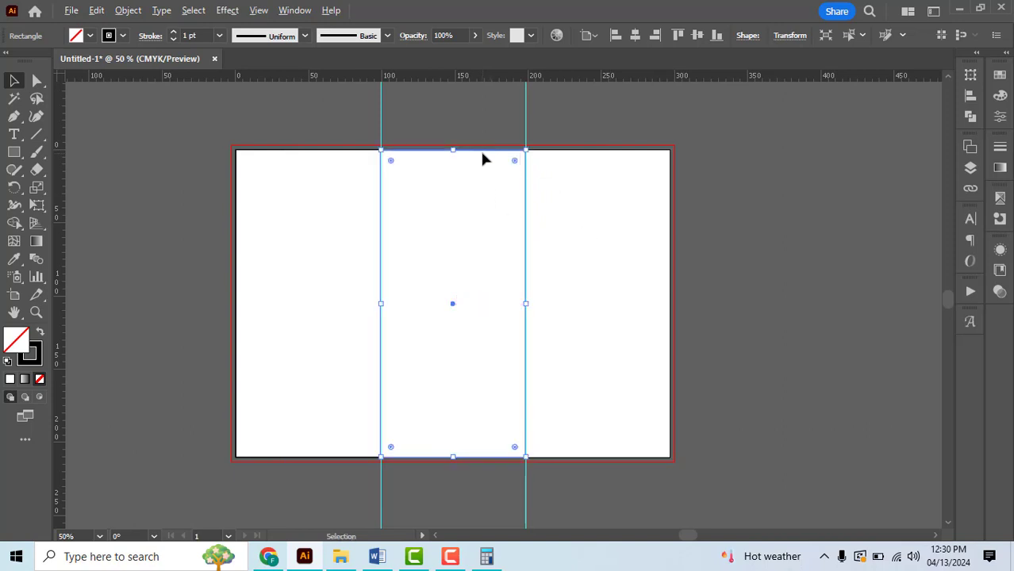
pyautogui.moveTo(484, 155); pyautogui.dragTo(629, 156)
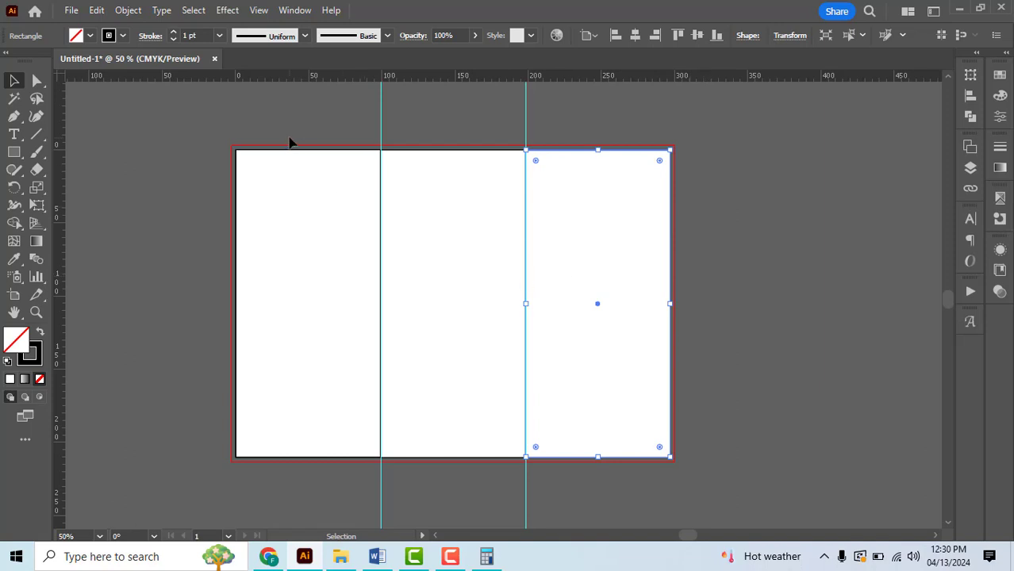
# Step: Select all three panel rectangles and offset their paths by -5 mm
pyautogui.click(293, 175)
pyautogui.click(462, 161)
pyautogui.click(634, 182)
pyautogui.moveTo(284, 138); pyautogui.dragTo(299, 163)
pyautogui.keyDown('shift'); pyautogui.click(476, 165); pyautogui.keyUp('shift')
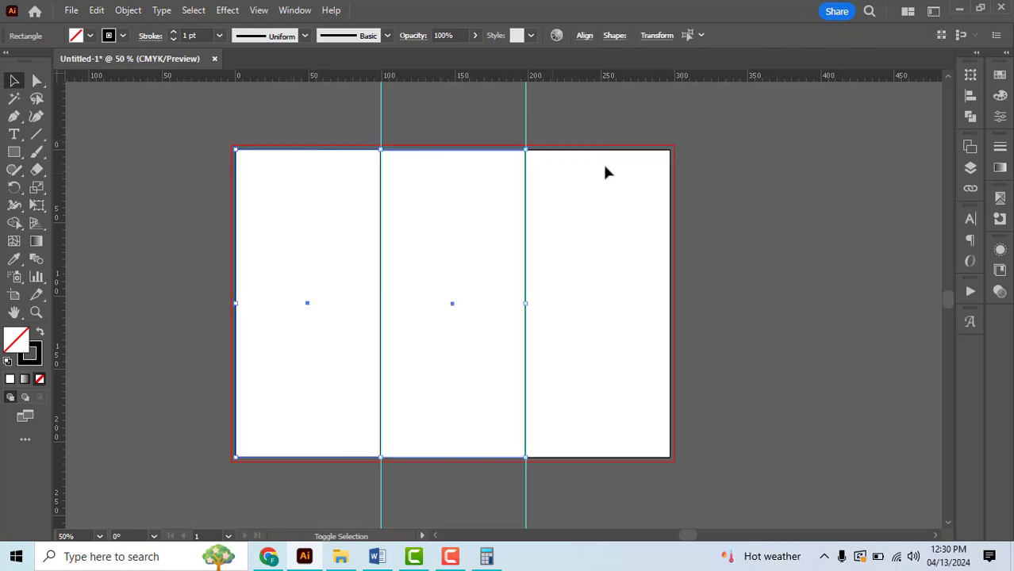
pyautogui.keyDown('shift'); pyautogui.click(602, 179); pyautogui.keyUp('shift')
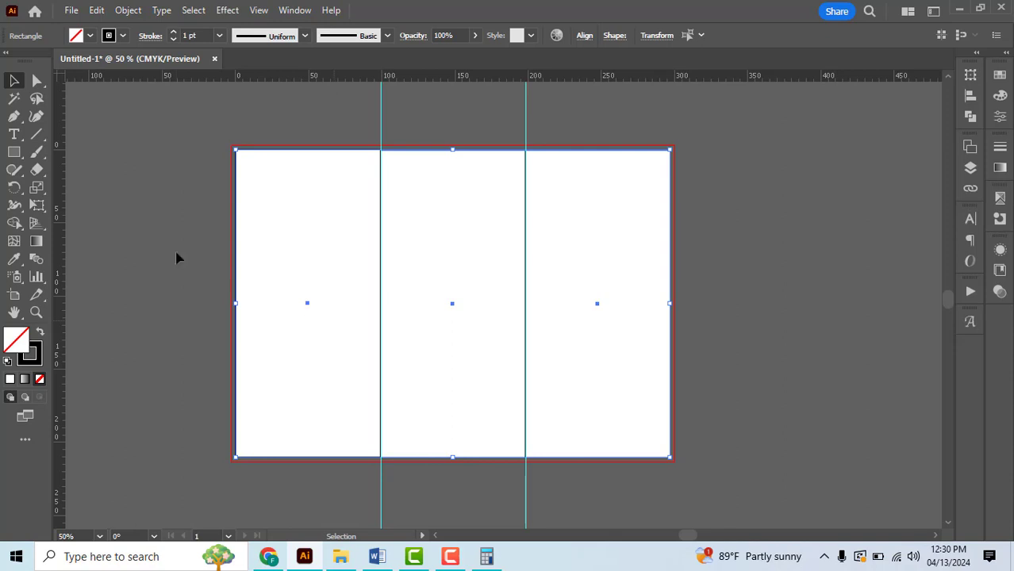
pyautogui.click(127, 10)
pyautogui.moveTo(228, 391)
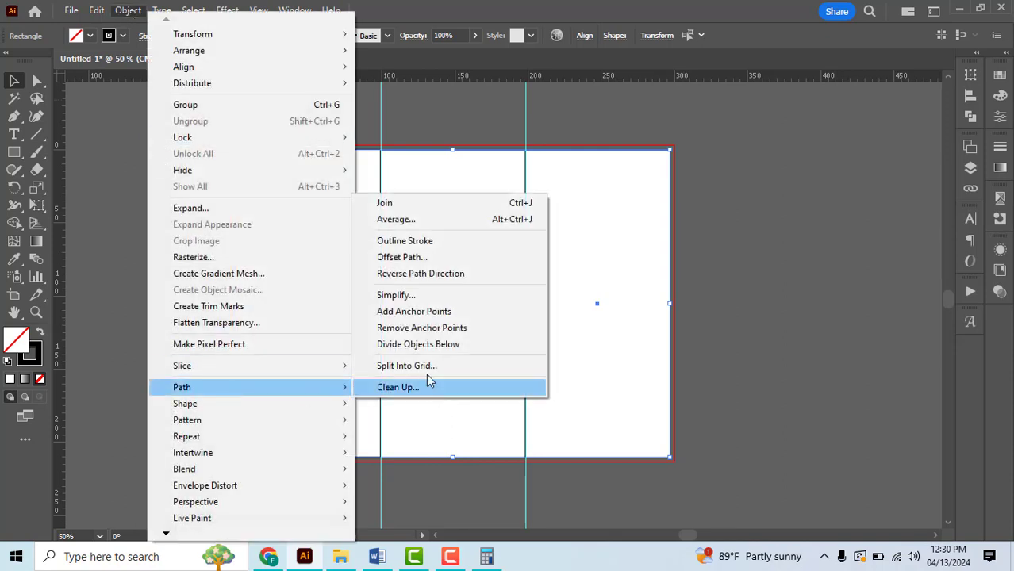
pyautogui.click(405, 255)
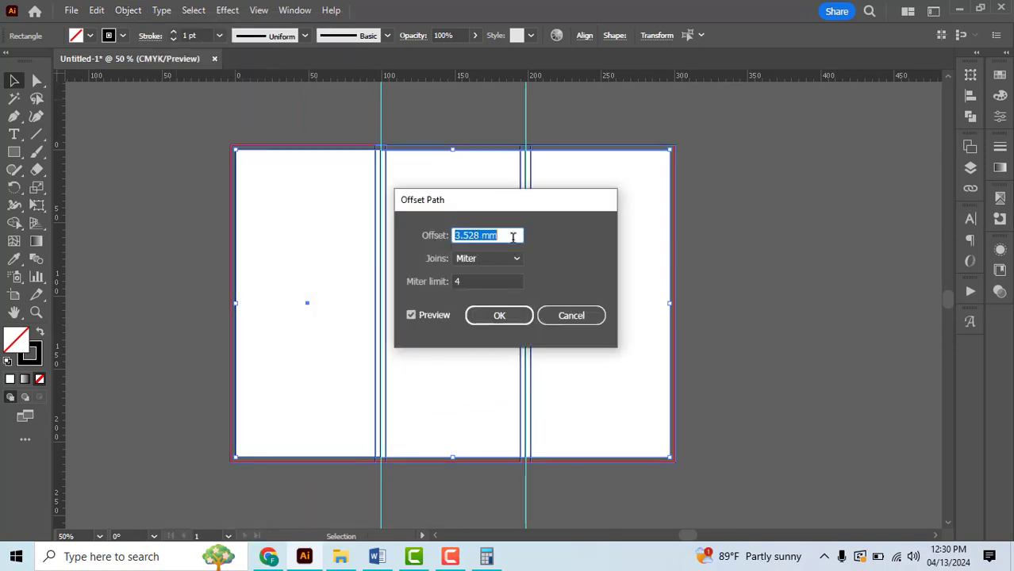
pyautogui.press('BackSpace')
pyautogui.write('-5mm')
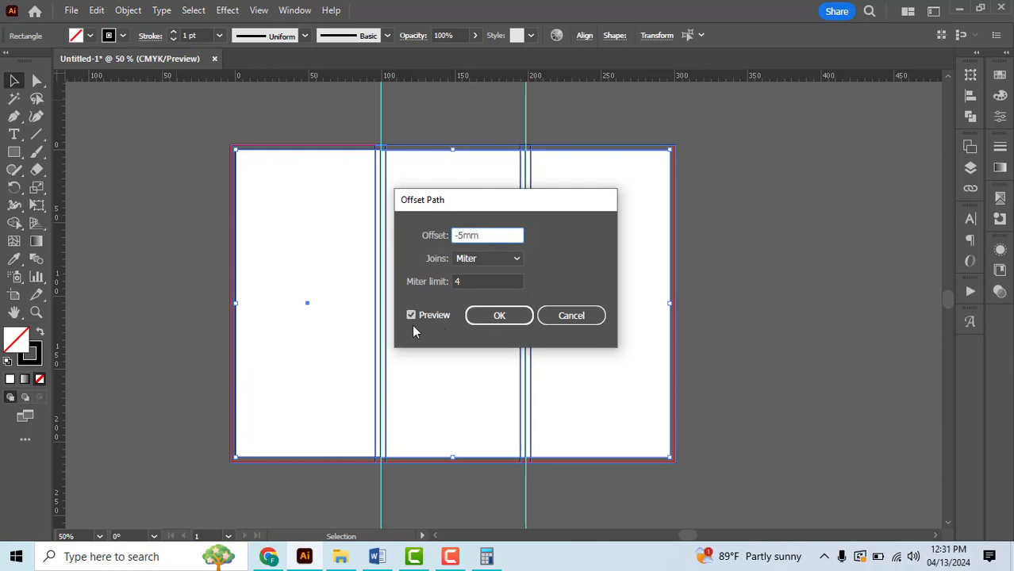
pyautogui.click(504, 317)
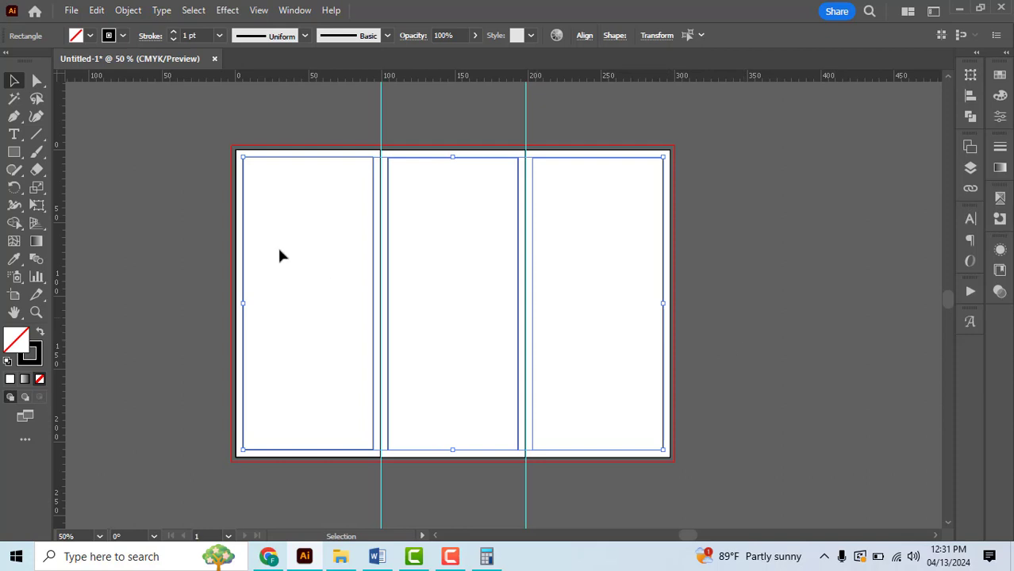
# Step: Convert the three inner offset rectangles into guides and deselect them
pyautogui.rightClick(289, 206)
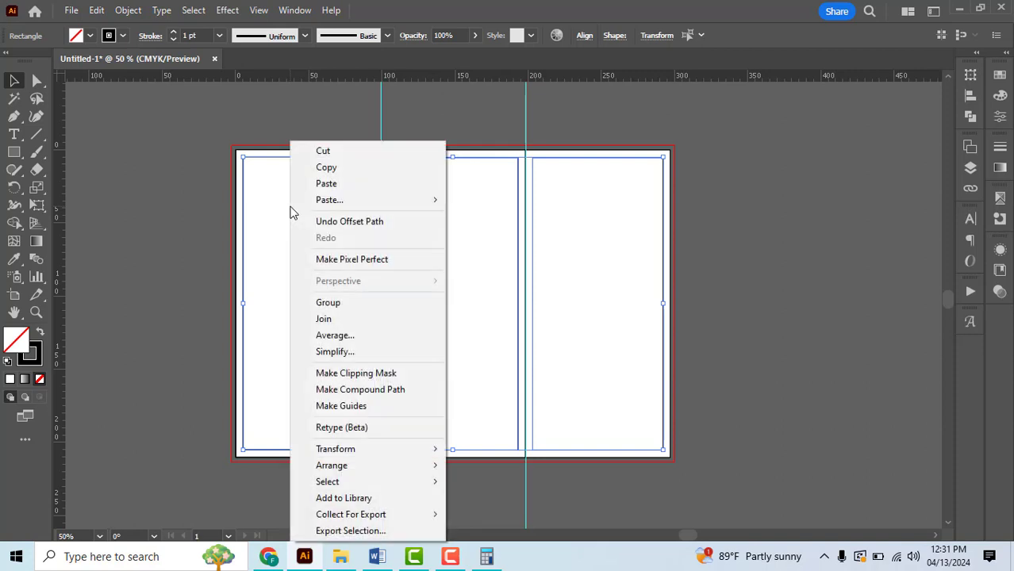
pyautogui.click(345, 408)
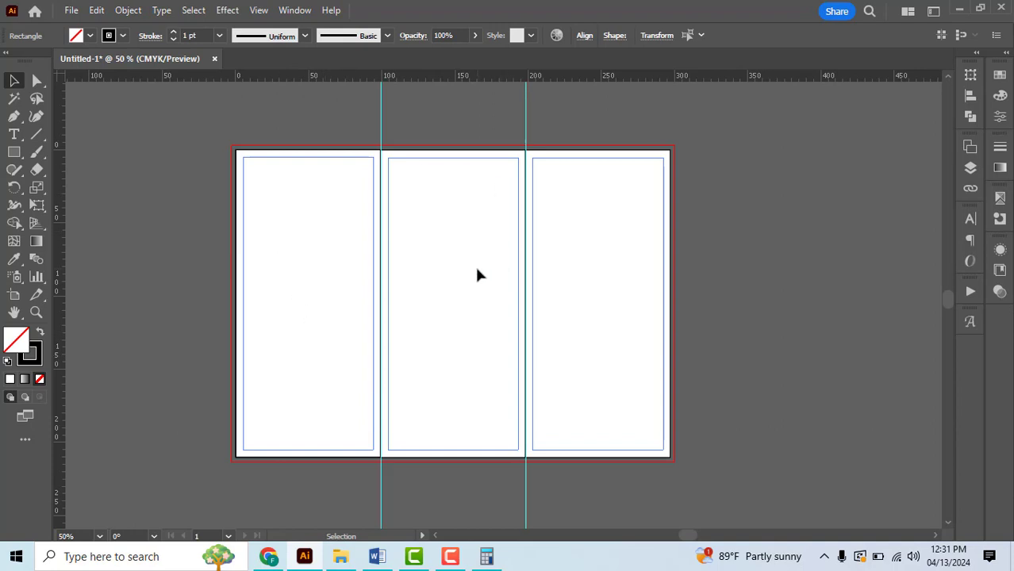
pyautogui.click(317, 129)
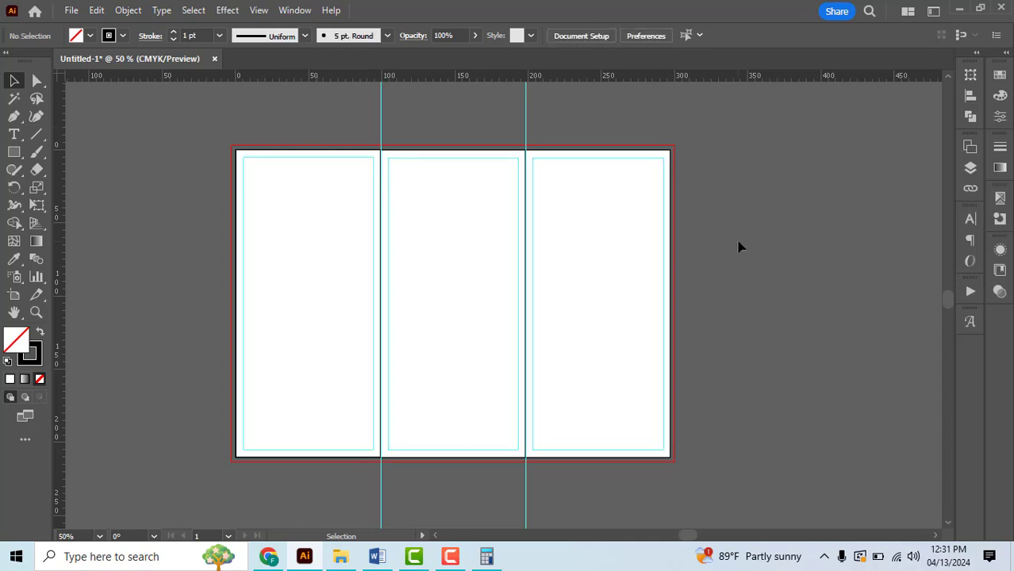
# Step: Delete the three original black-stroked panel rectangles, keeping only the guides
pyautogui.click(323, 150)
pyautogui.click(399, 153)
pyautogui.click(447, 151)
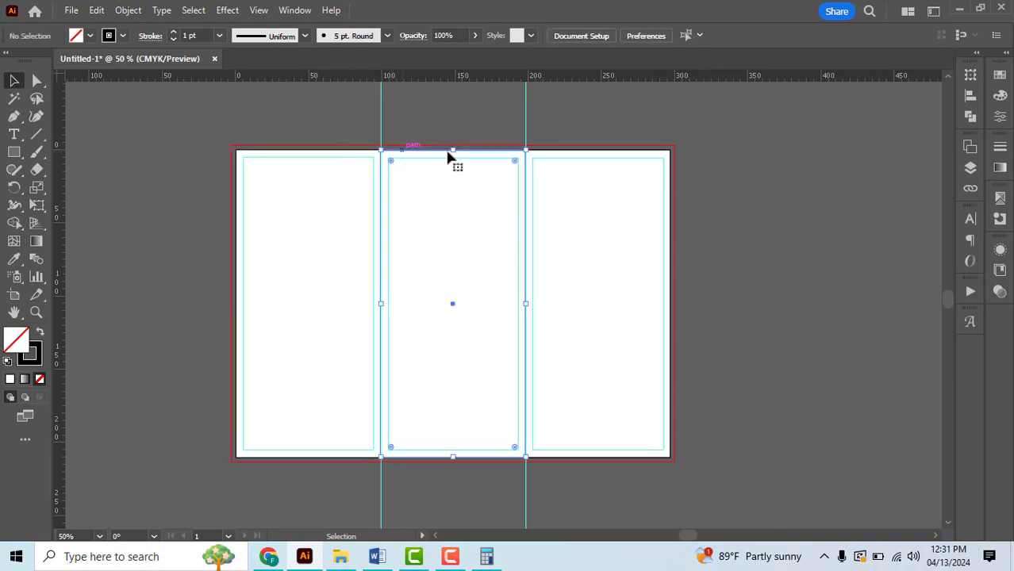
pyautogui.click(449, 160)
pyautogui.click(554, 156)
pyautogui.click(717, 200)
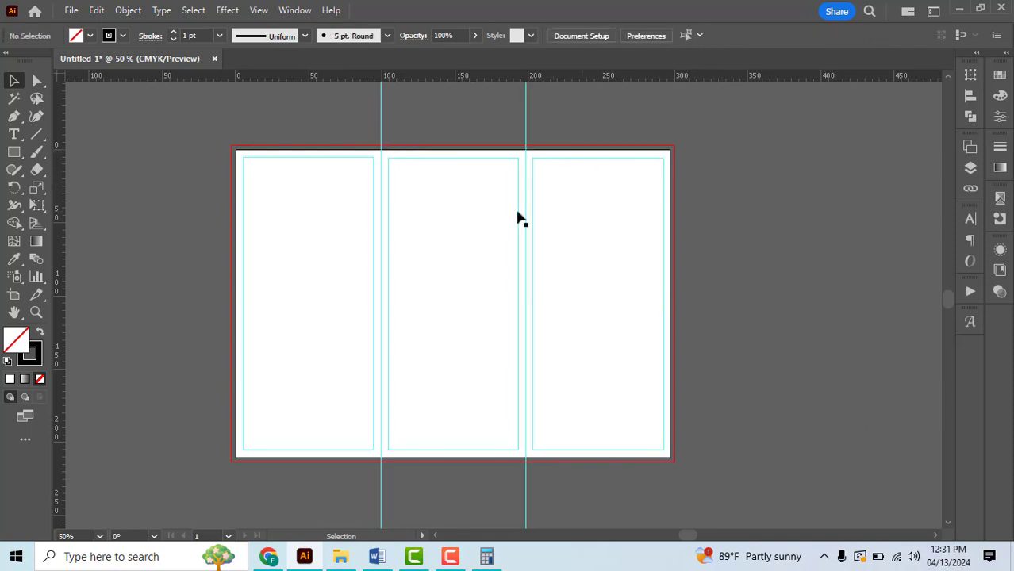
pyautogui.scroll(-1, 507, 208)
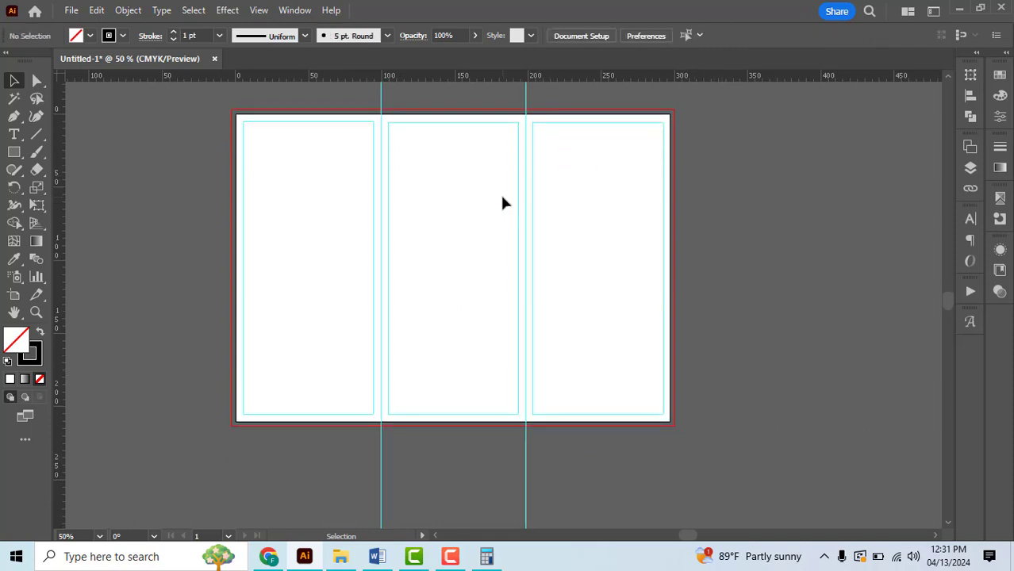
pyautogui.scroll(-1, 500, 193)
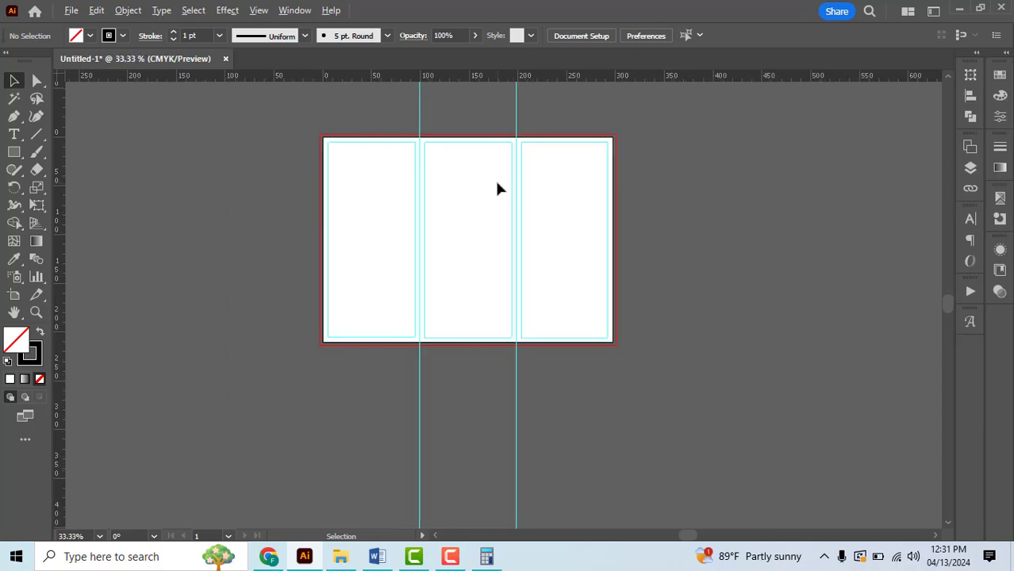
pyautogui.scroll(-1, 508, 230)
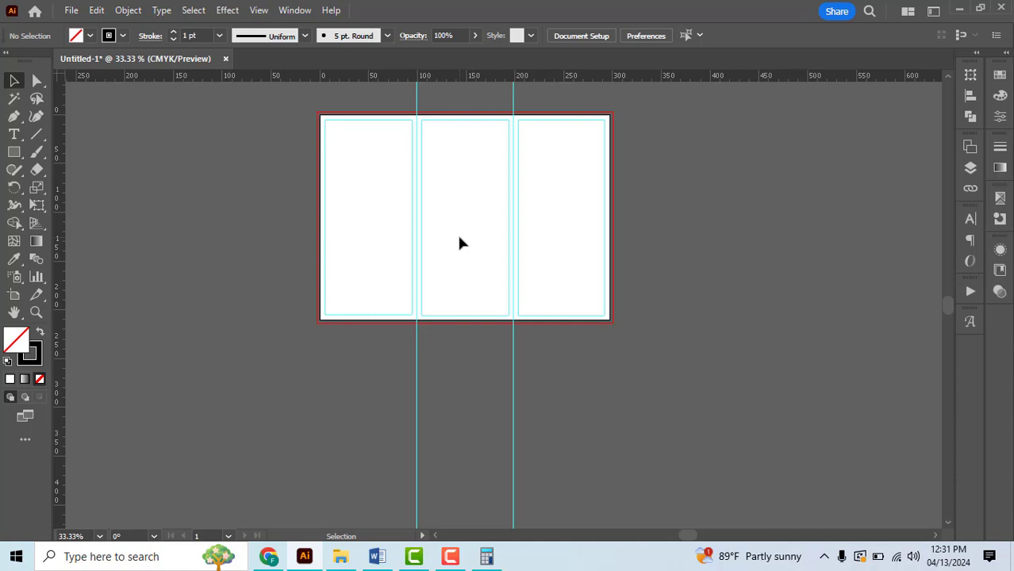
pyautogui.scroll(-1, 457, 218)
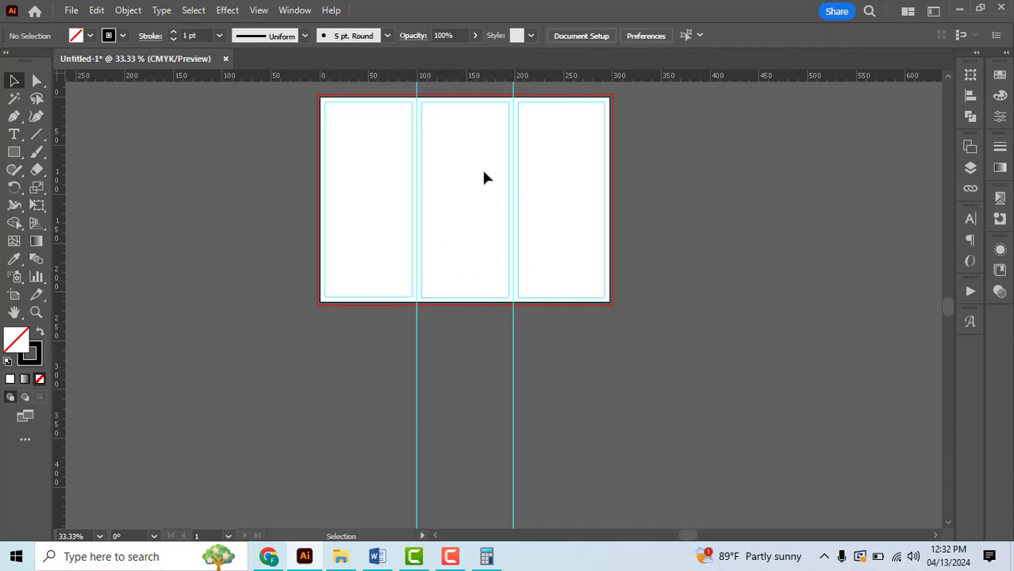
pyautogui.moveTo(551, 214); pyautogui.dragTo(550, 214)
pyautogui.moveTo(396, 220); pyautogui.dragTo(441, 195)
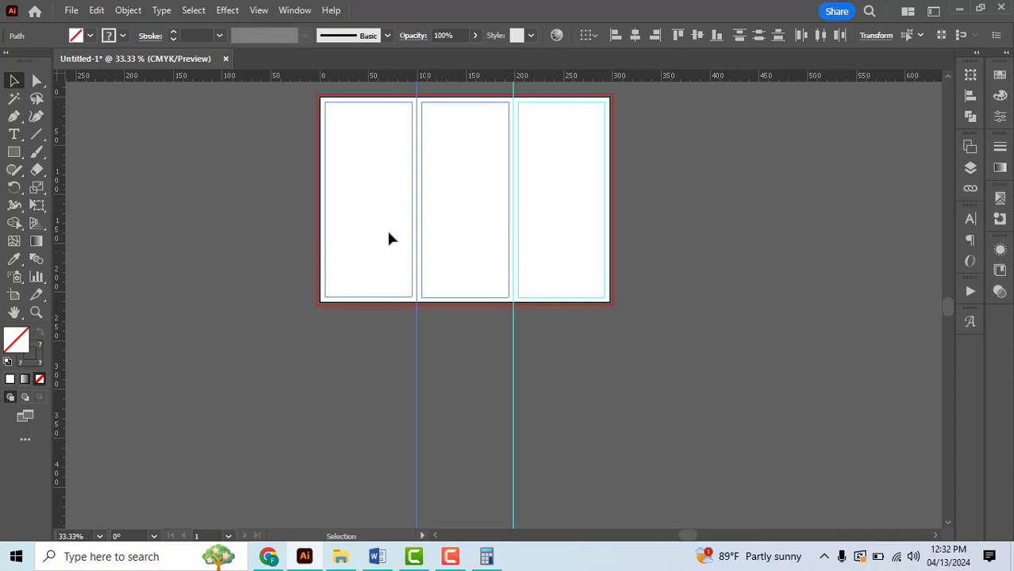
pyautogui.moveTo(302, 187); pyautogui.dragTo(659, 243)
pyautogui.click(670, 247)
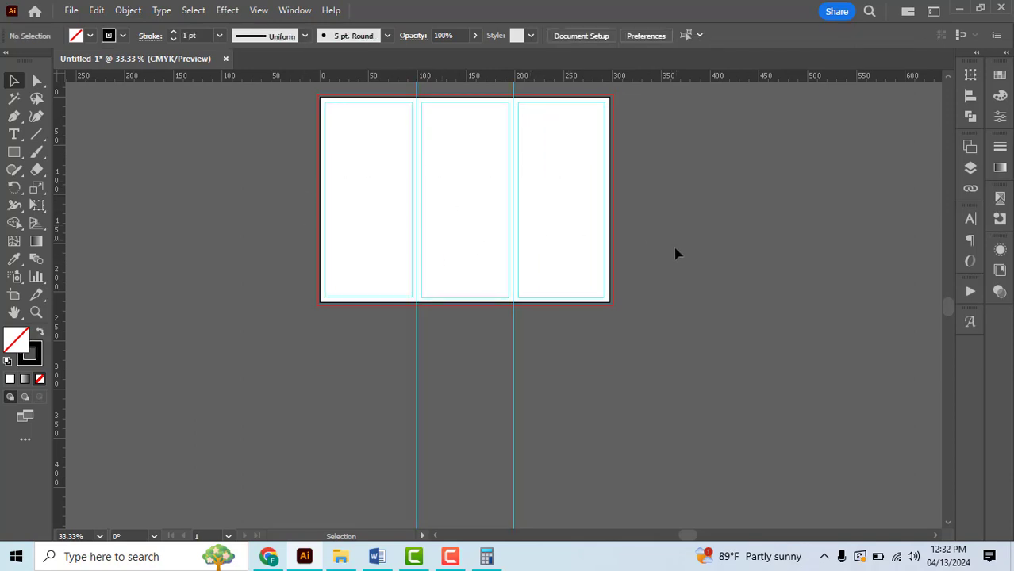
pyautogui.scroll(1, 618, 278)
pyautogui.moveTo(303, 186); pyautogui.dragTo(665, 255)
pyautogui.click(666, 255)
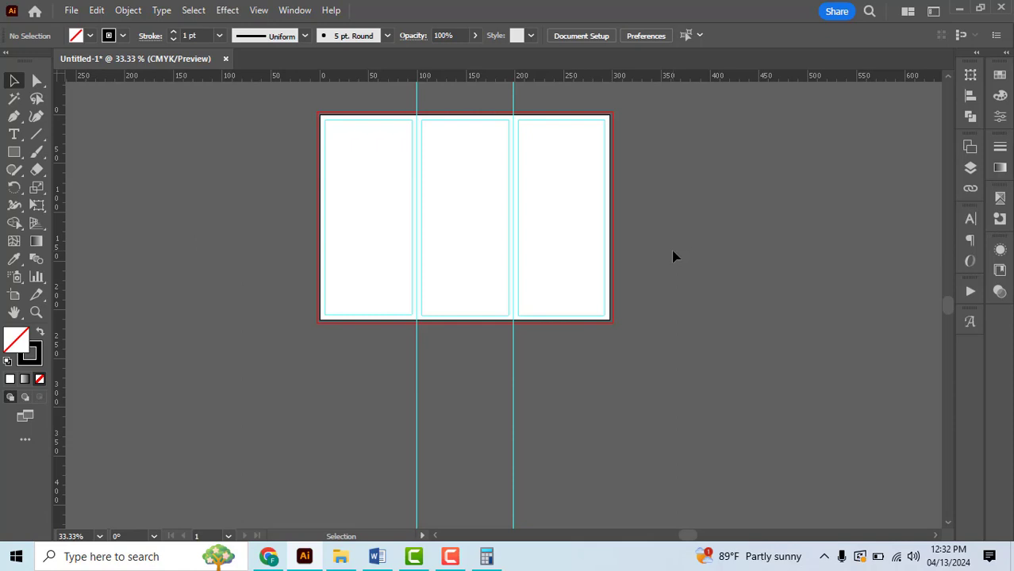
# Step: Duplicate the artboard with its guides directly below the original, at about Y 326.7 mm, and leave artboard editing
pyautogui.click(13, 297)
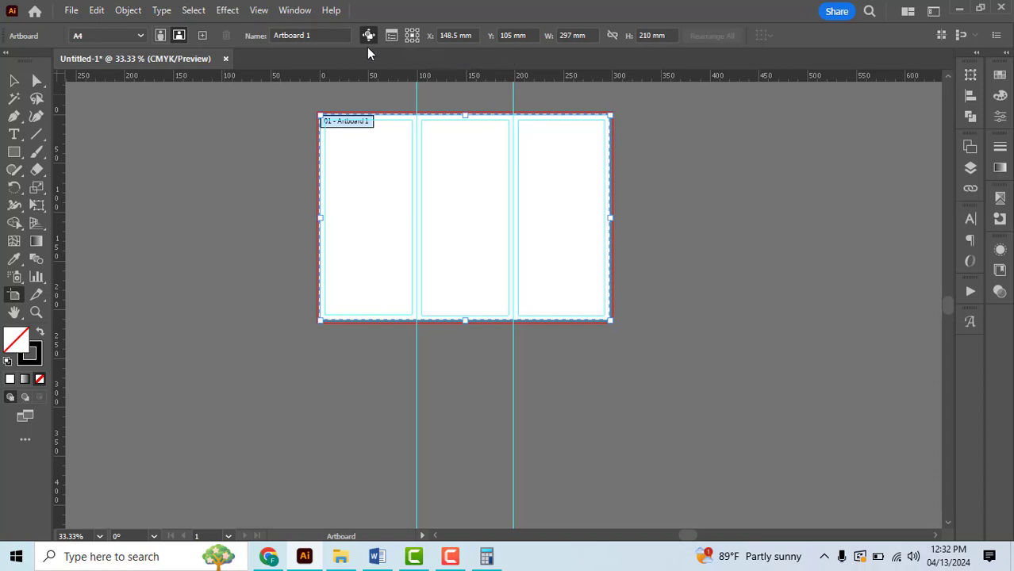
pyautogui.scroll(-1, 441, 222)
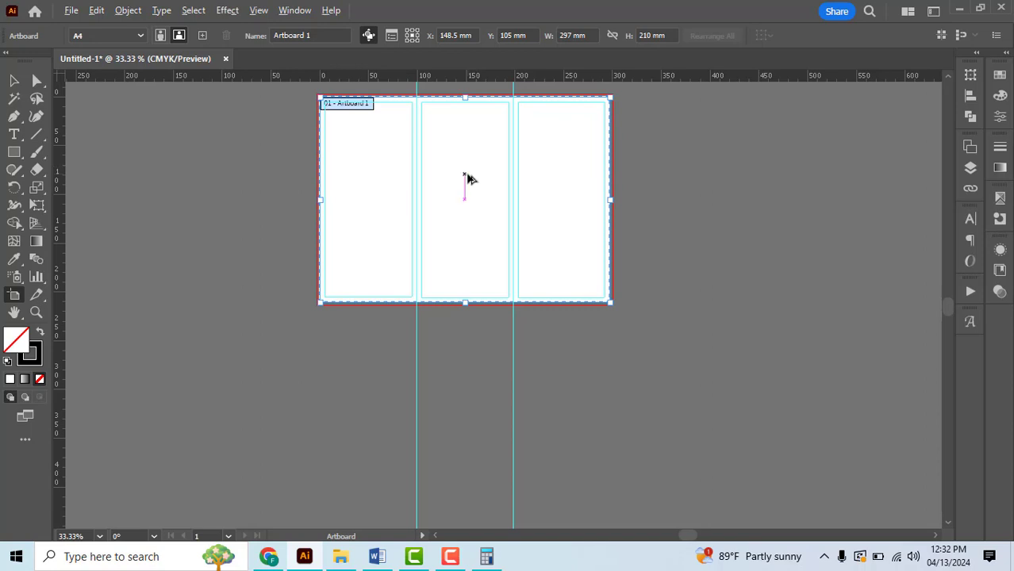
pyautogui.moveTo(467, 179); pyautogui.dragTo(471, 400)
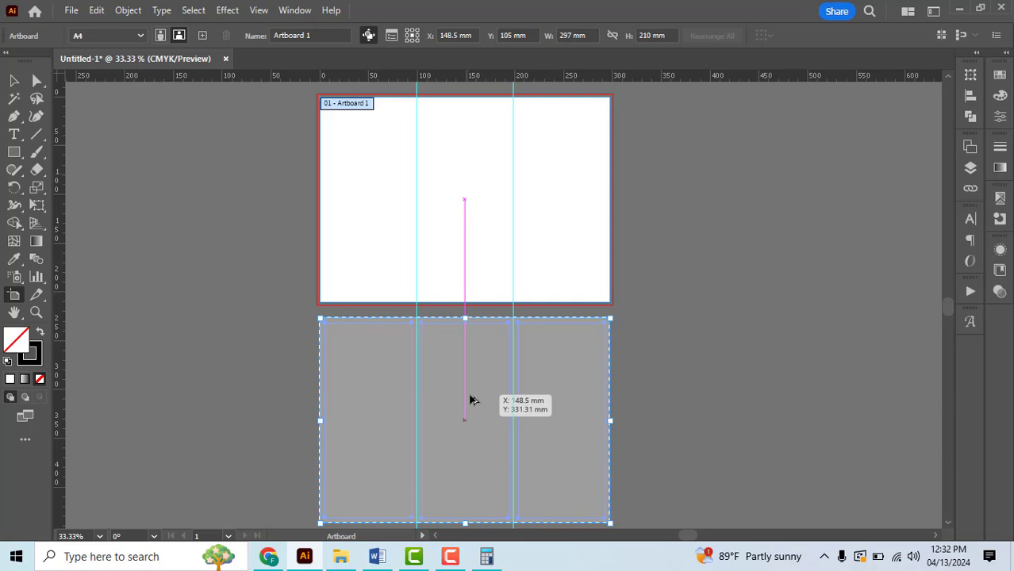
pyautogui.moveTo(471, 399); pyautogui.dragTo(471, 396)
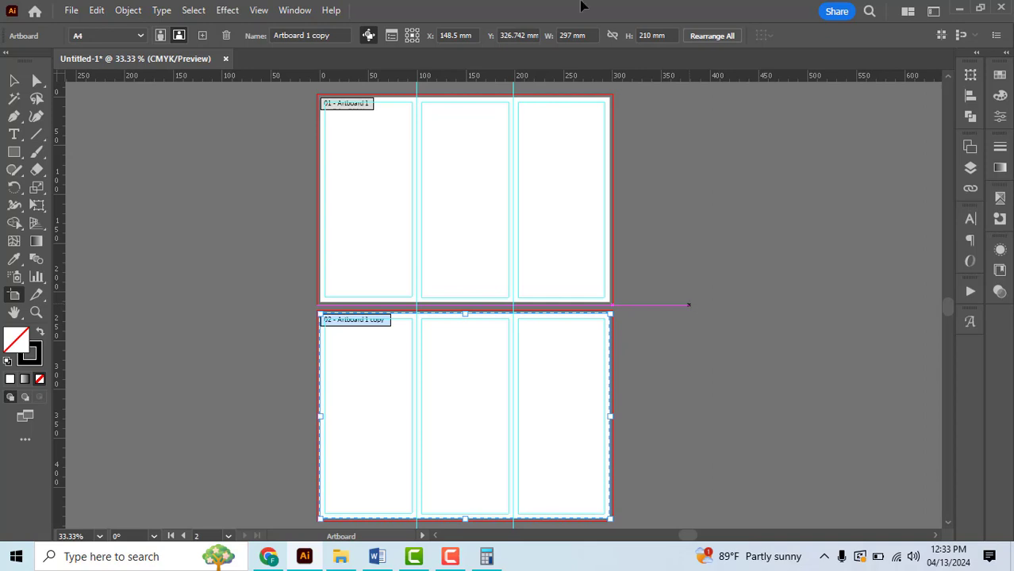
pyautogui.press('Escape')
pyautogui.scroll(-1, 719, 228)
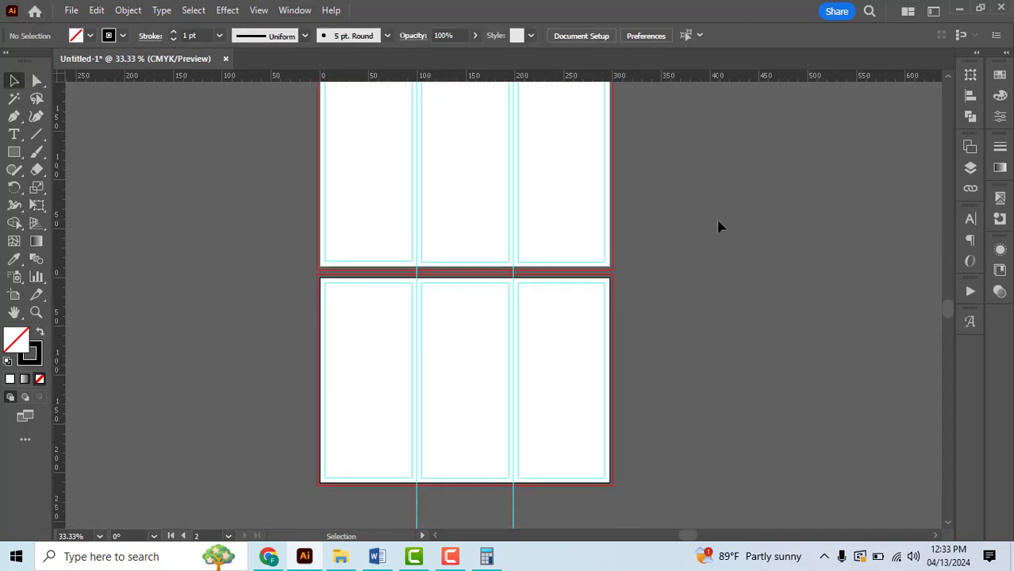
pyautogui.scroll(1, 719, 228)
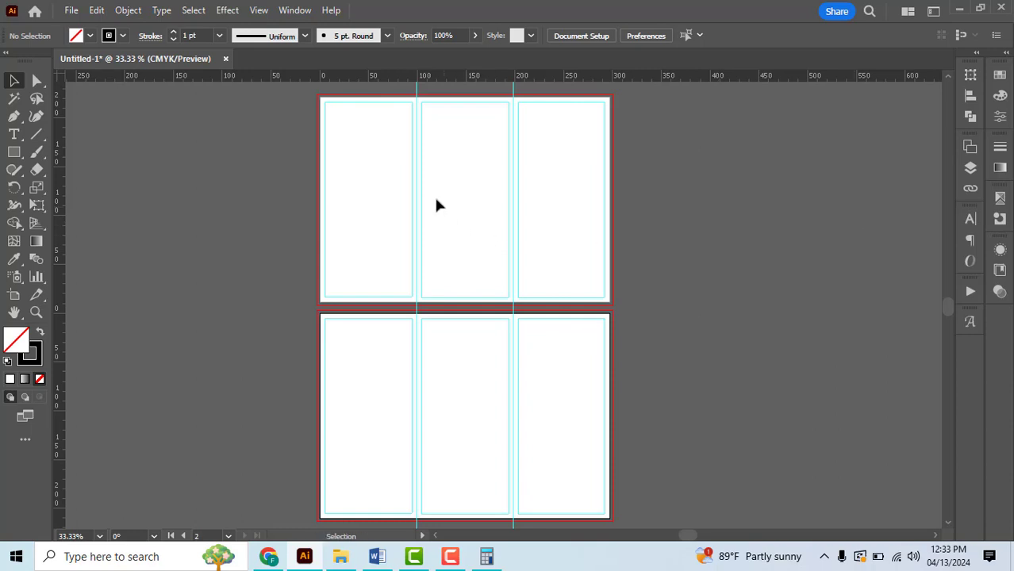
pyautogui.moveTo(344, 157); pyautogui.dragTo(539, 238)
pyautogui.click(369, 416)
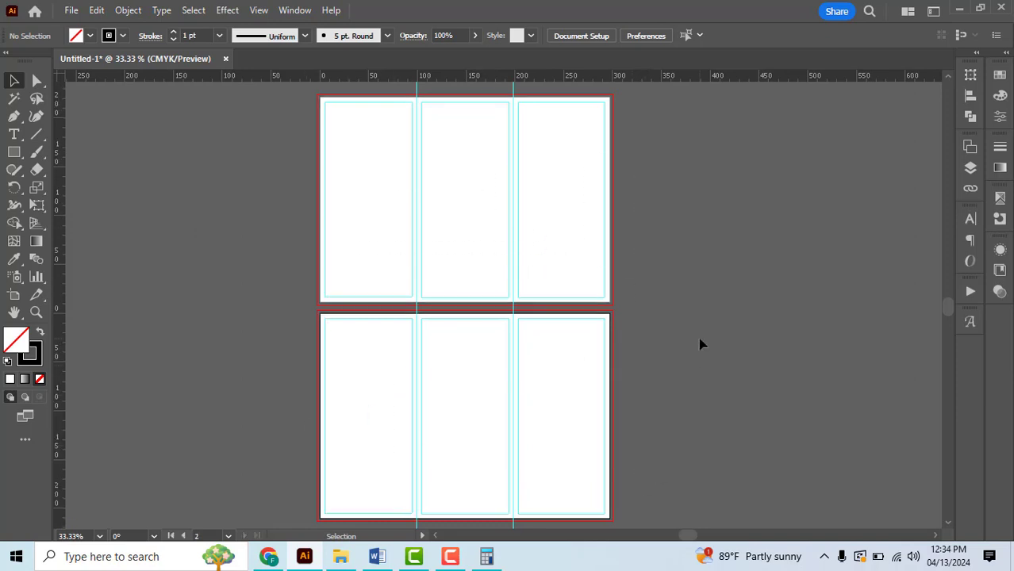